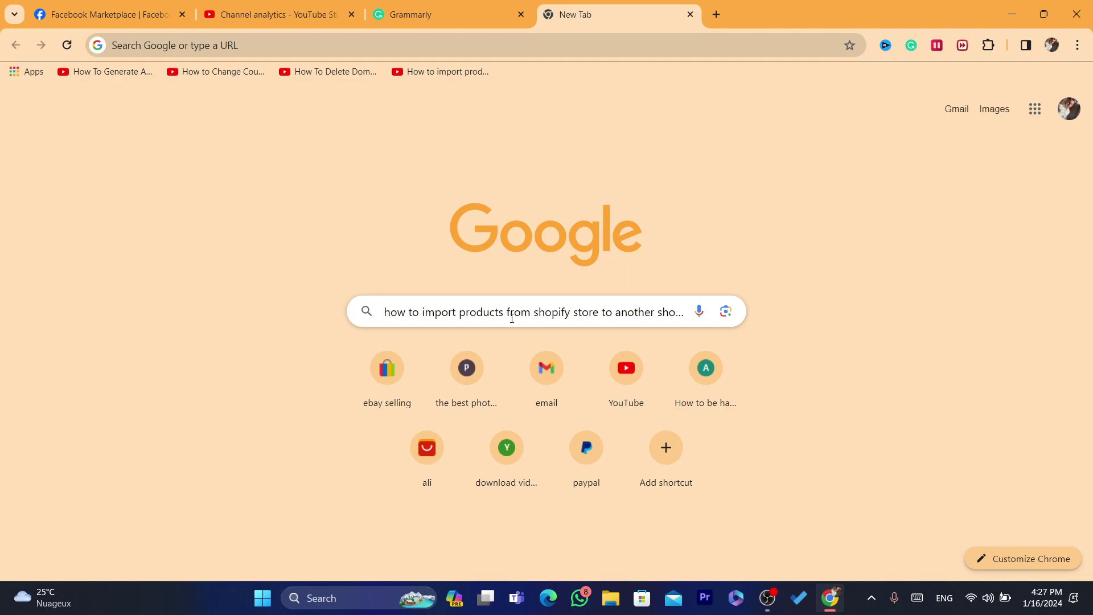
# Open shopify.com in a new Chrome tab from the 'sho' address-bar suggestion.
pyautogui.click(714, 12)
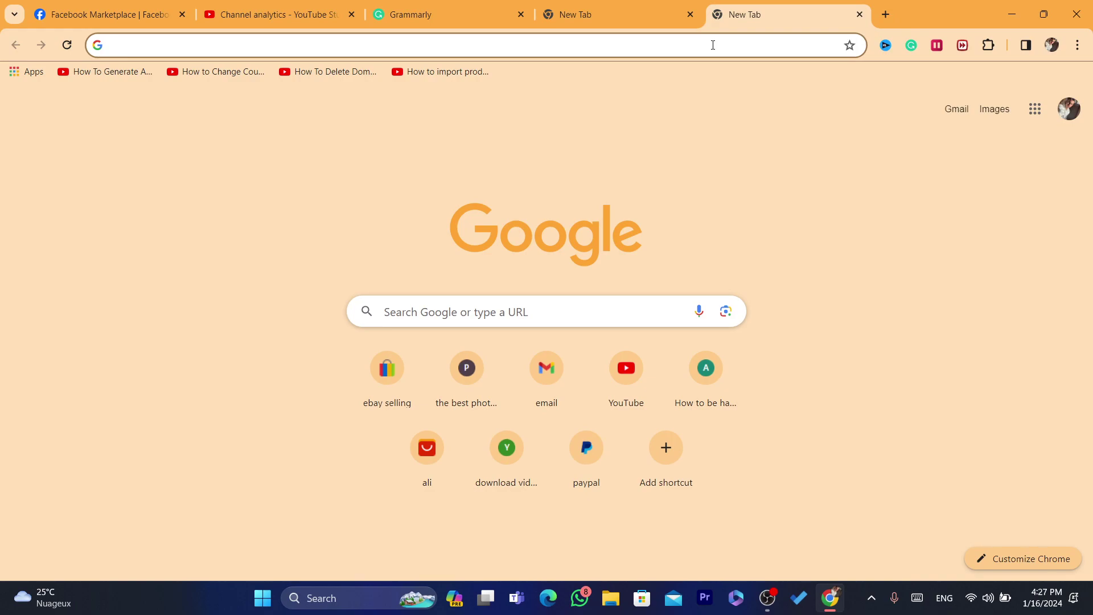
pyautogui.write('shopify.com')
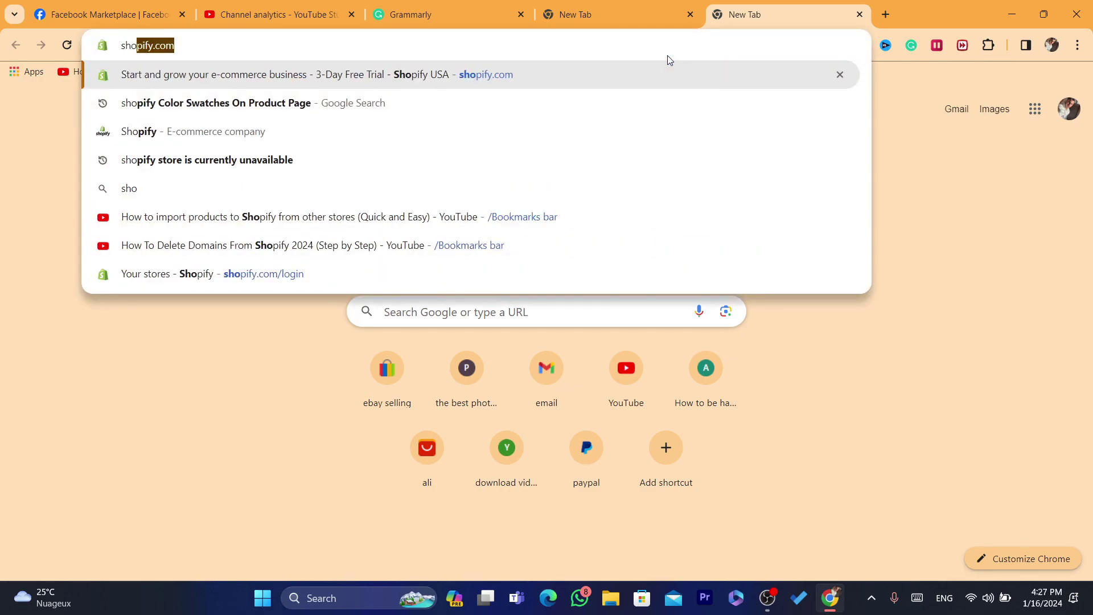
pyautogui.click(503, 79)
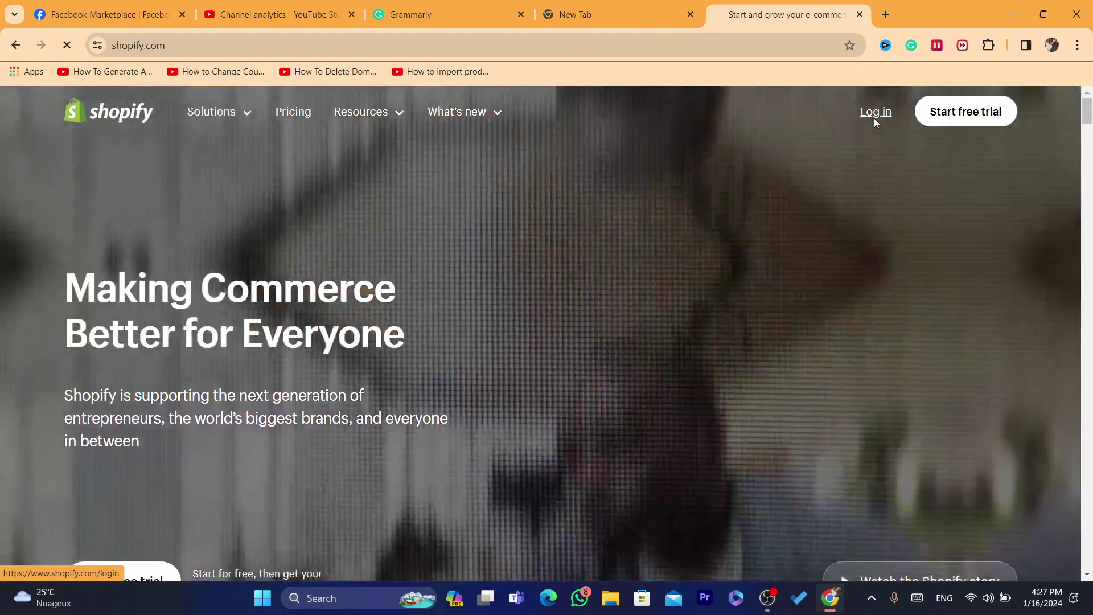
# Log in to Shopify and choose the first 'My Store' entry in the store list.
pyautogui.click(874, 117)
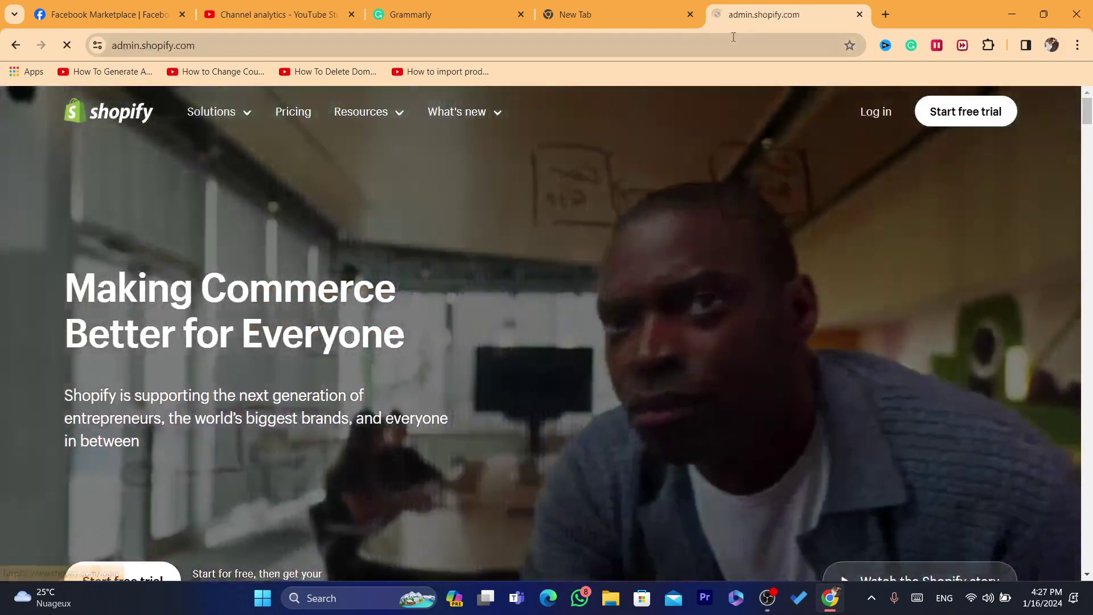
pyautogui.click(733, 38)
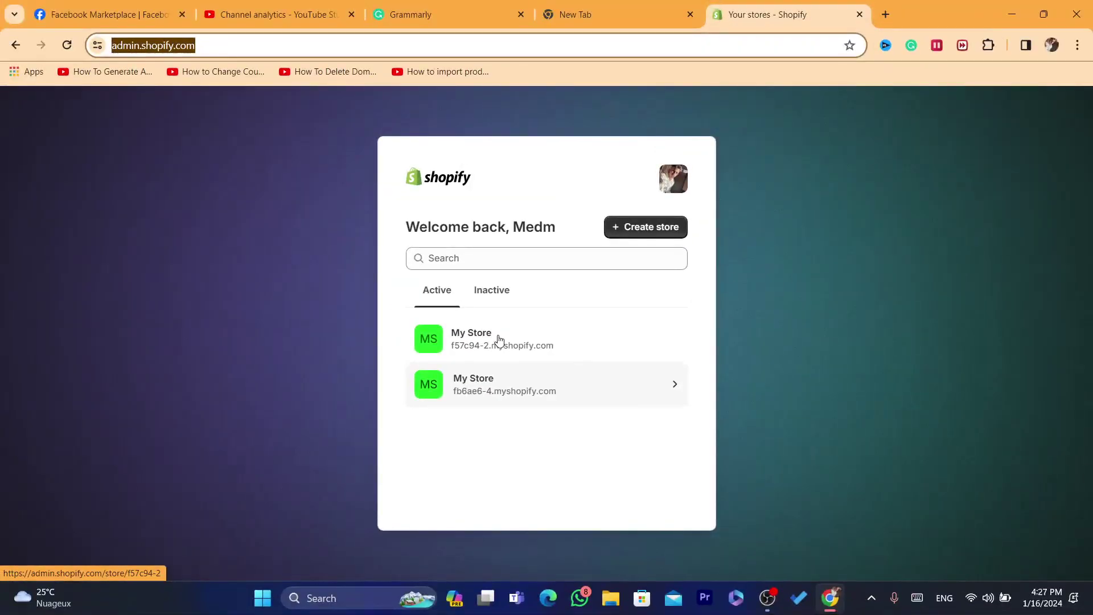
pyautogui.click(484, 340)
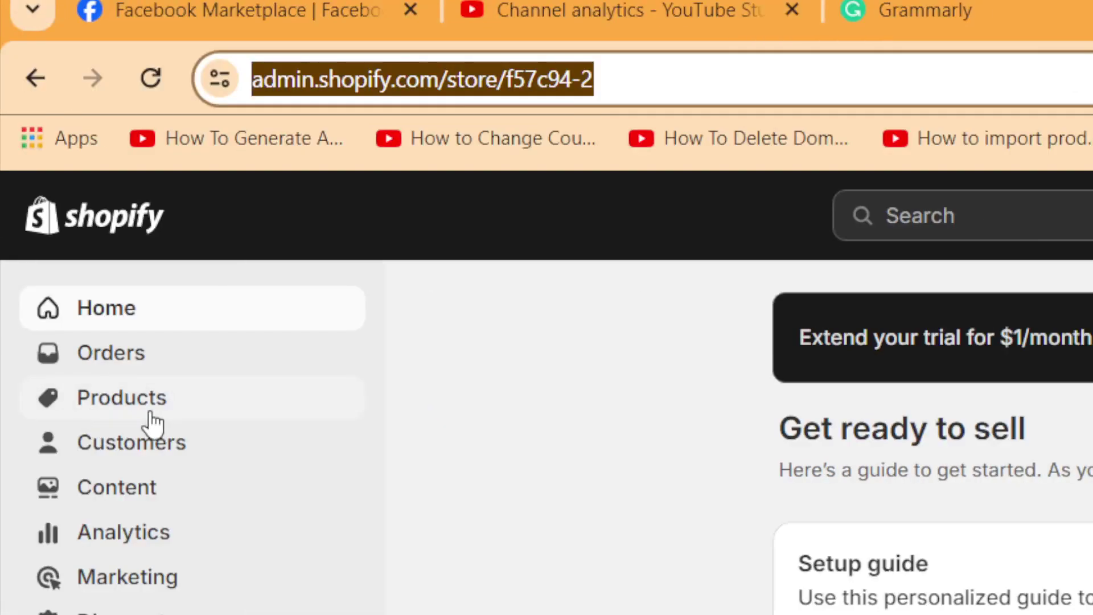
# Go to Products and open the storefront preview of Makeup Sponge Egg Beauty.
pyautogui.click(150, 413)
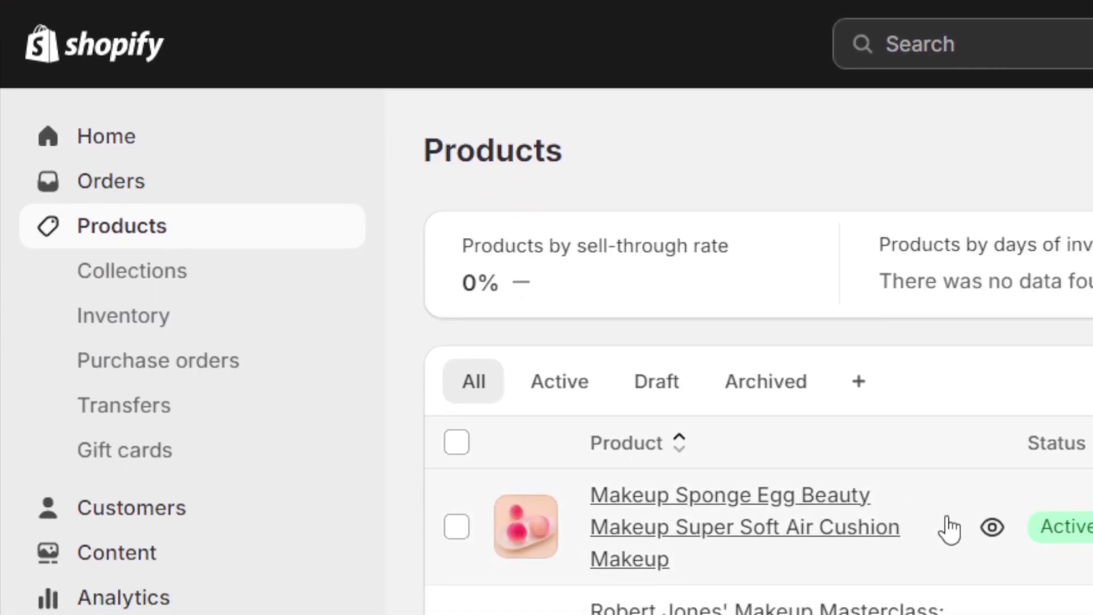
pyautogui.click(992, 527)
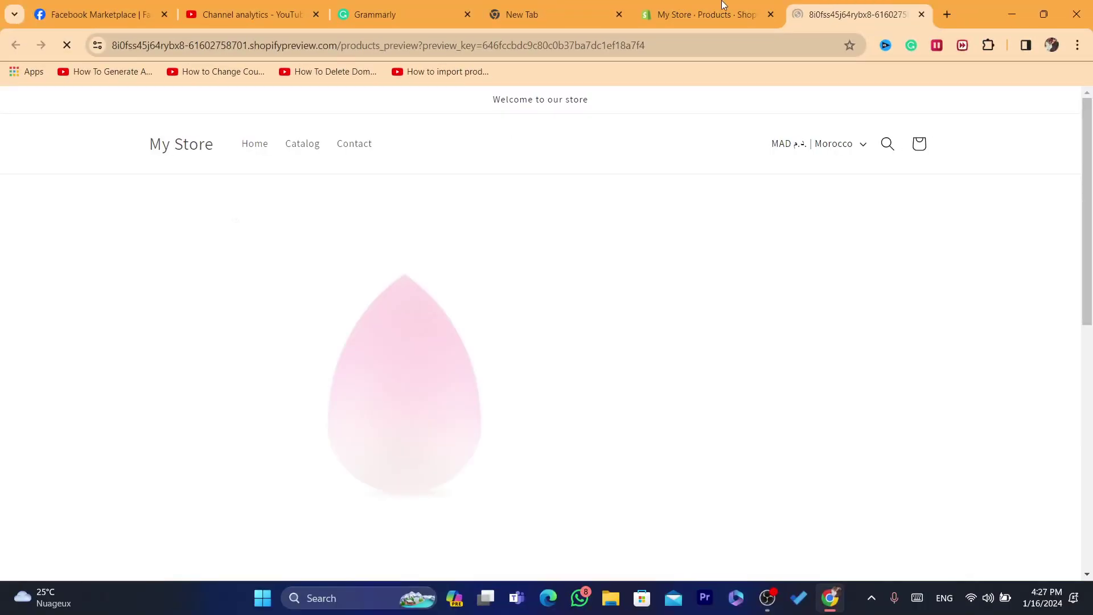
pyautogui.click(721, 4)
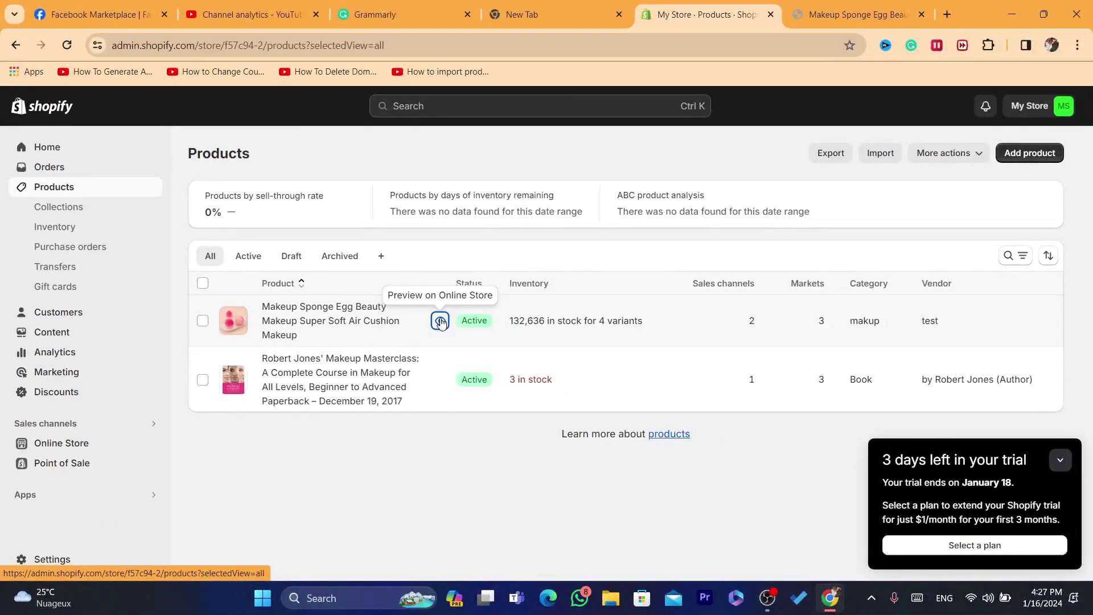
pyautogui.click(440, 322)
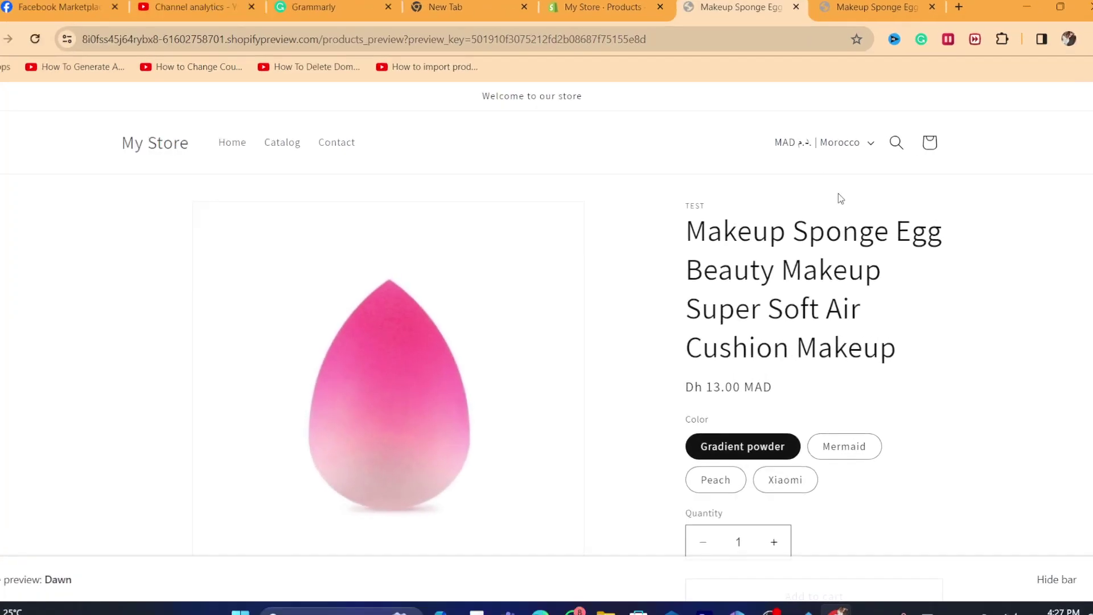
# Look over the preview and select the product title and its Dh 13.00 MAD price.
pyautogui.scroll(-10, 1090, 102)
pyautogui.scroll(10, 1081, 261)
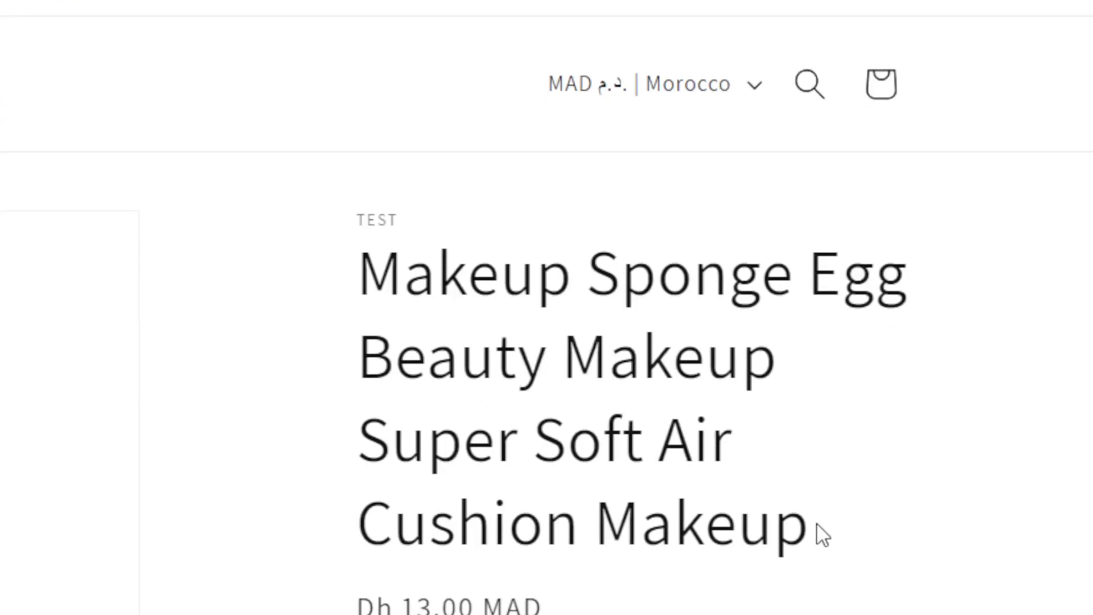
pyautogui.moveTo(823, 535); pyautogui.dragTo(927, 605)
pyautogui.click(386, 277)
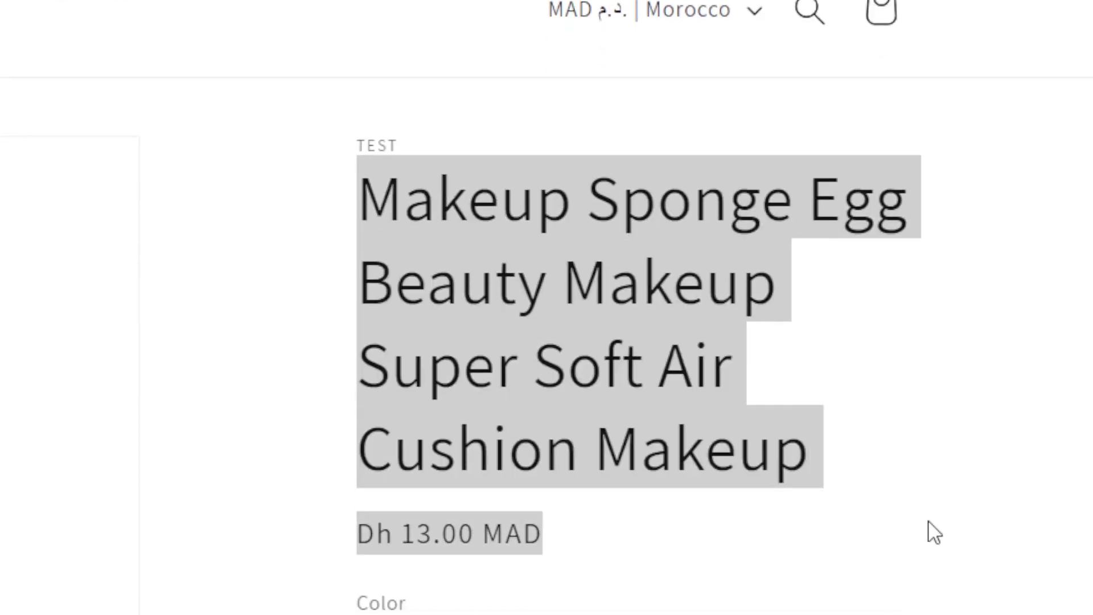
pyautogui.click(912, 16)
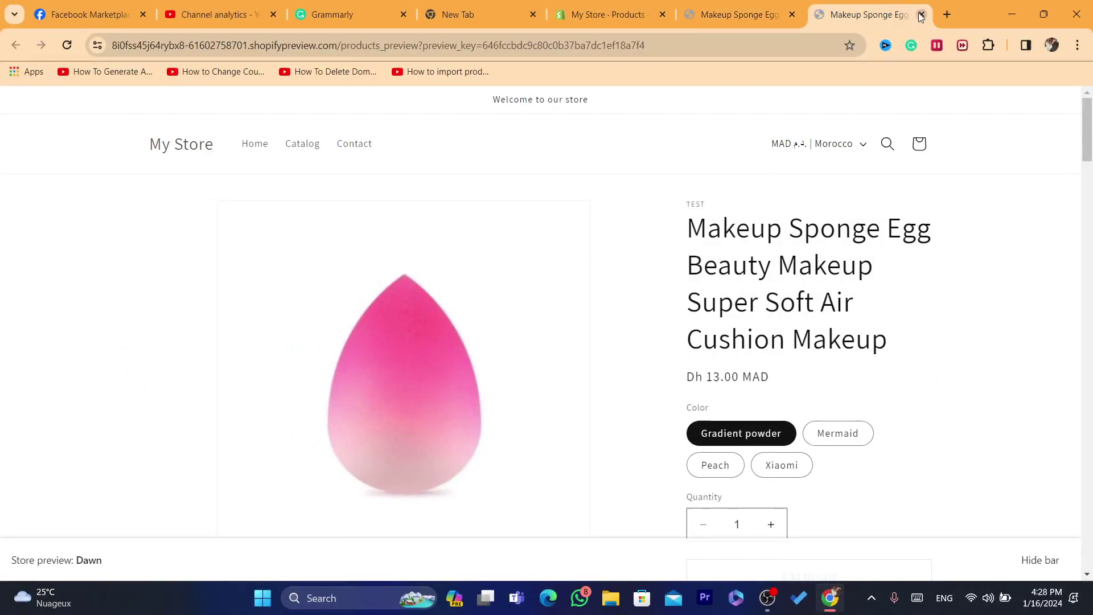
# Close the extra preview tab and return to the admin product list.
pyautogui.click(920, 14)
pyautogui.click(547, 15)
pyautogui.click(700, 14)
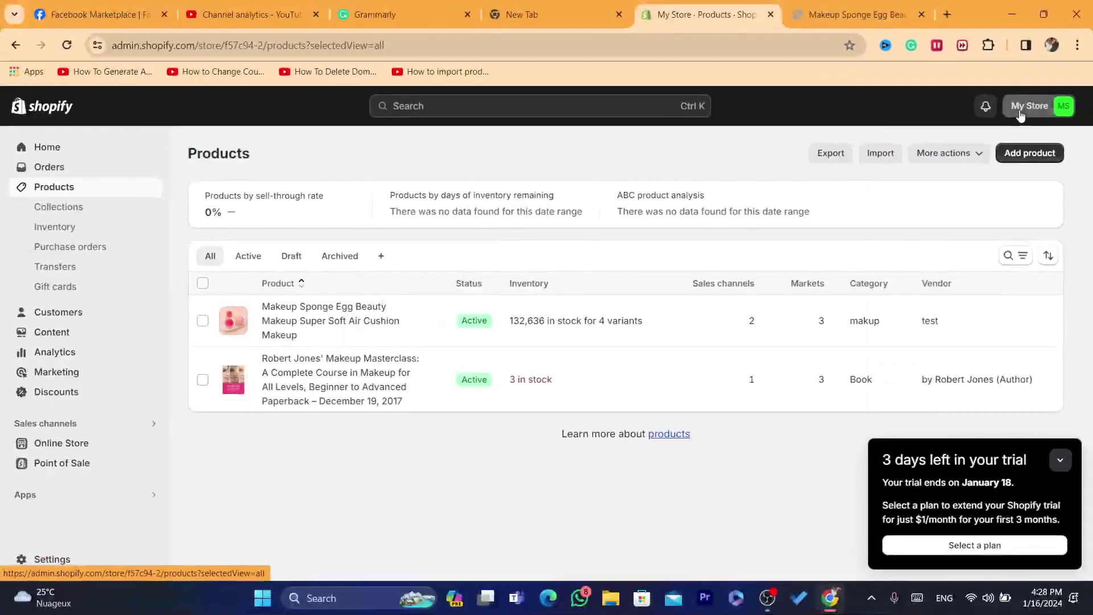
pyautogui.click(1027, 104)
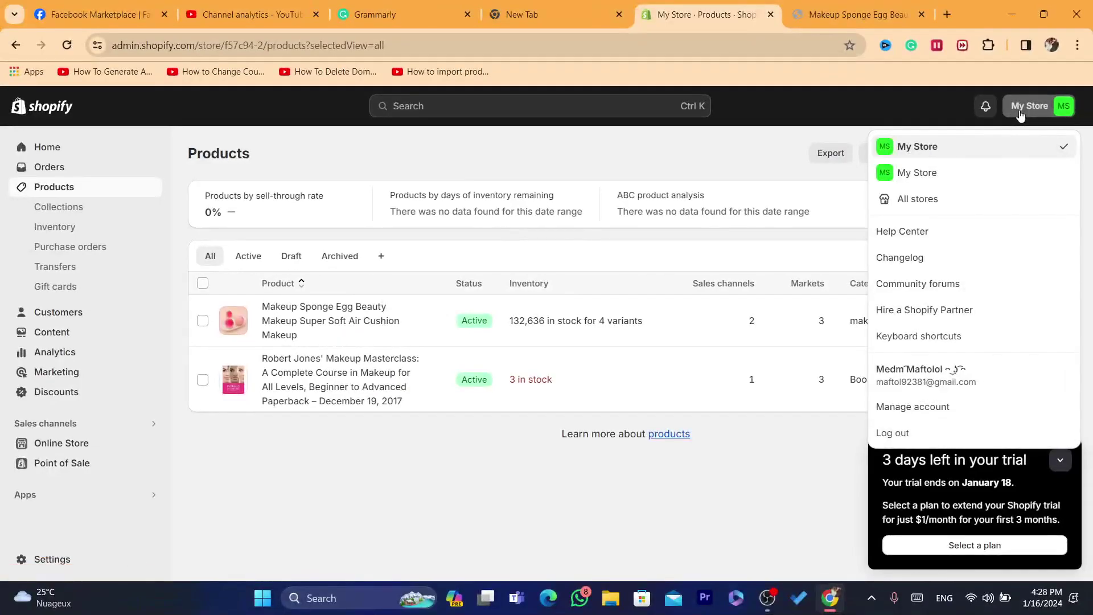
pyautogui.click(736, 129)
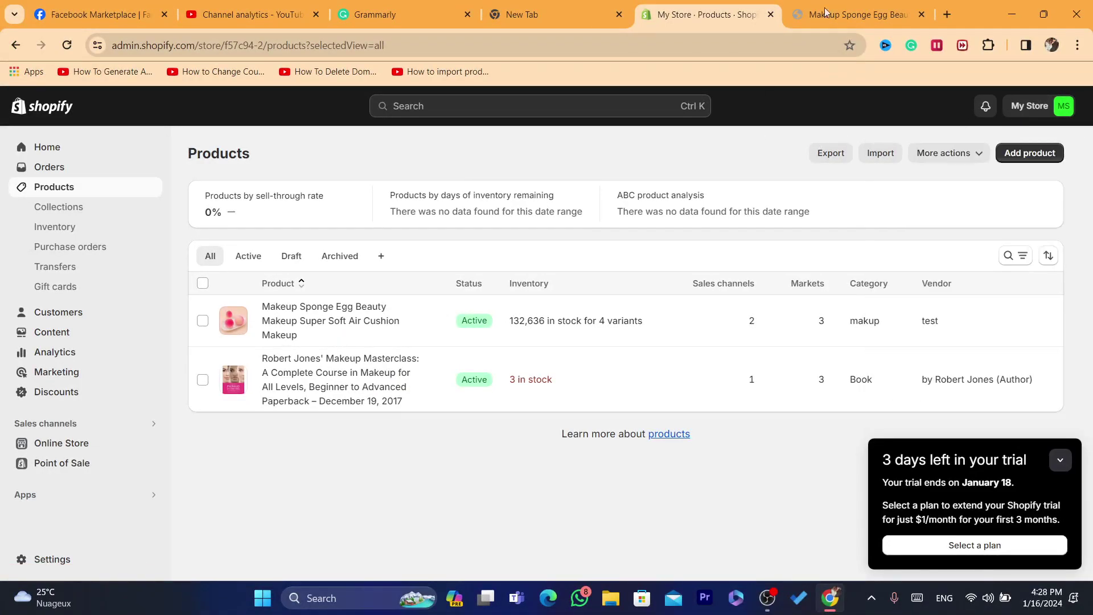
pyautogui.click(899, 10)
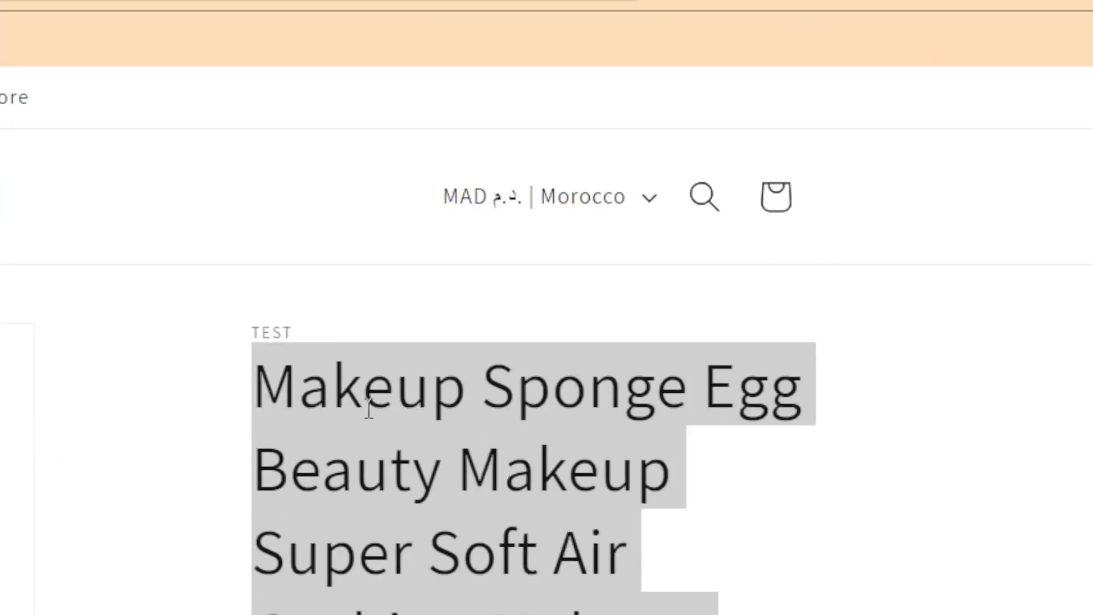
pyautogui.click(305, 12)
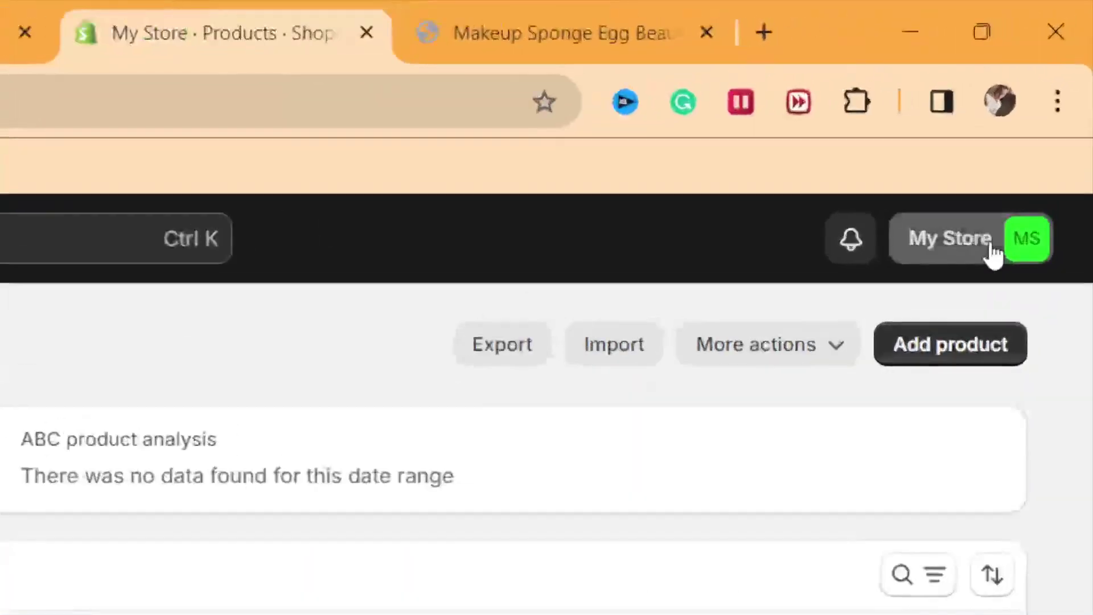
# Switch to the second 'My Store' and show its Home page, with setup at 2 / 9.
pyautogui.click(993, 250)
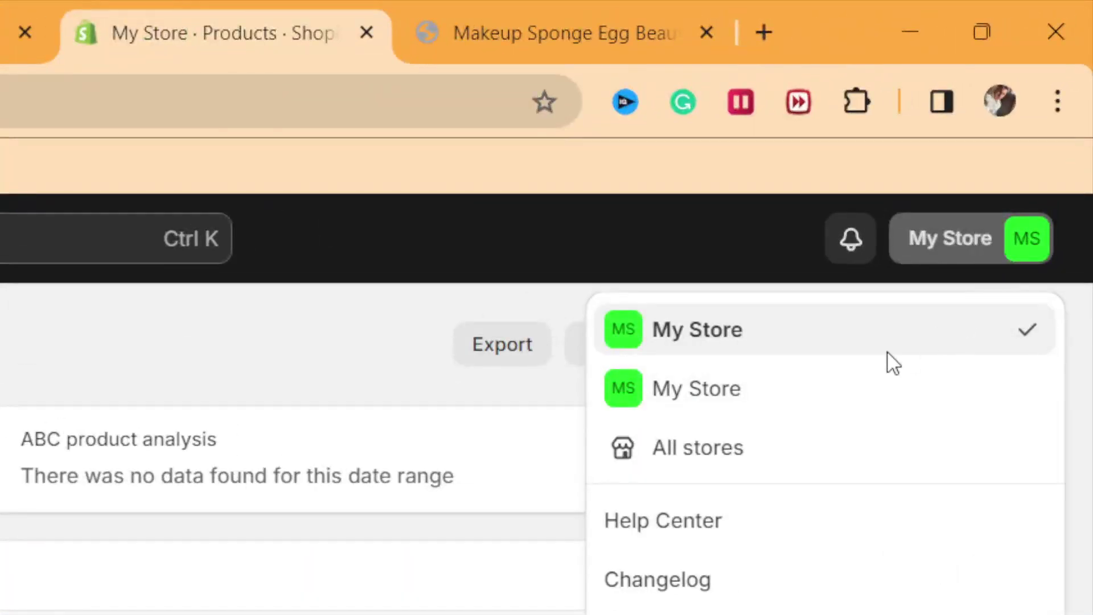
pyautogui.click(737, 393)
pyautogui.click(620, 3)
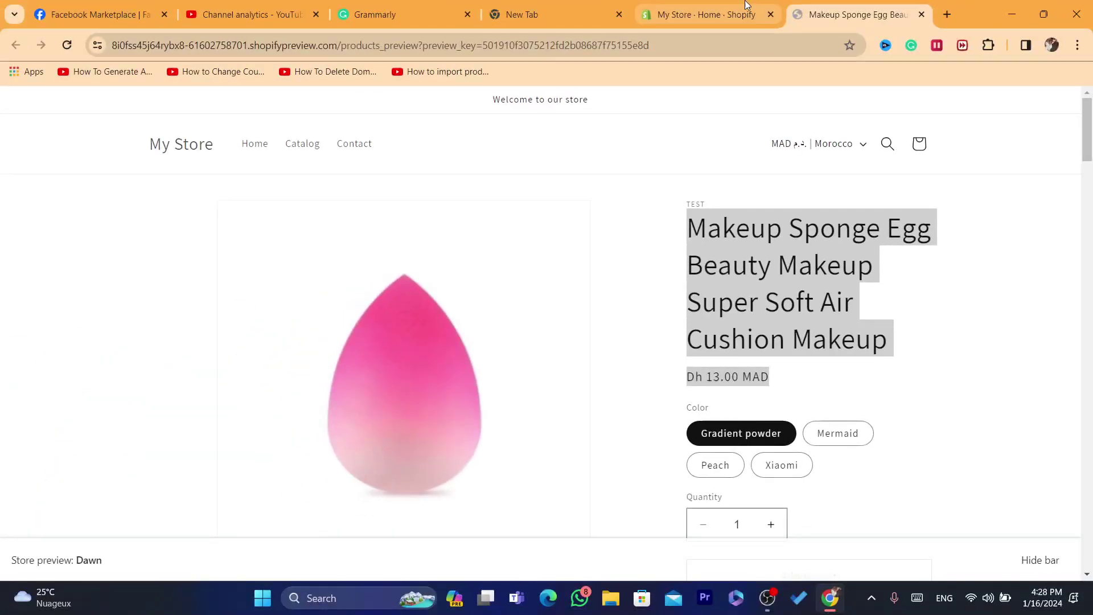
pyautogui.click(746, 5)
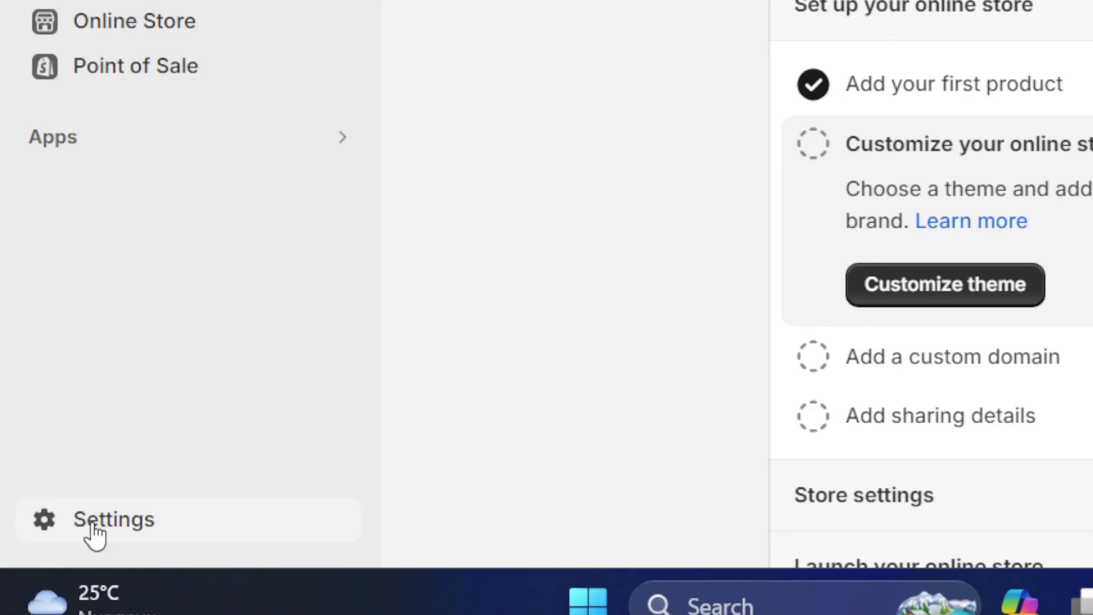
# Reach the Shopify App Store through Settings > Apps and sales channels.
pyautogui.click(94, 532)
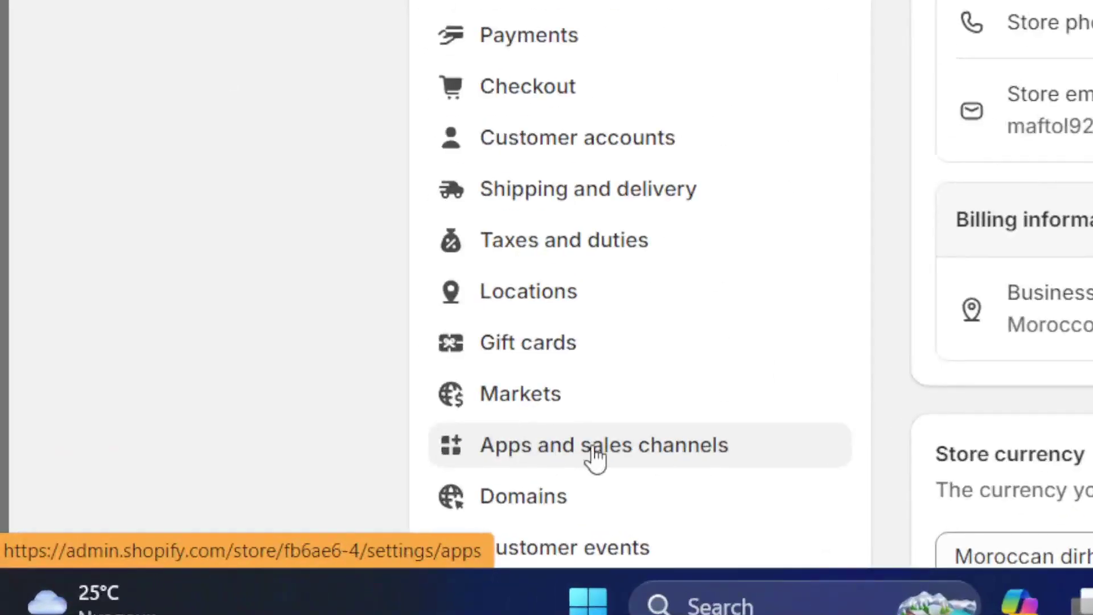
pyautogui.click(587, 443)
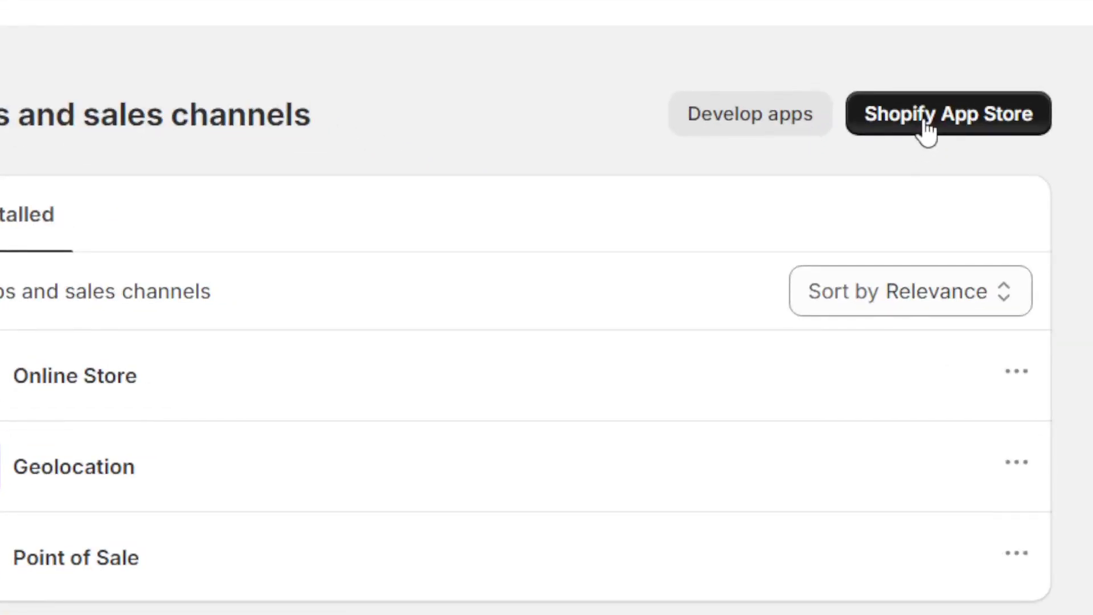
pyautogui.click(847, 206)
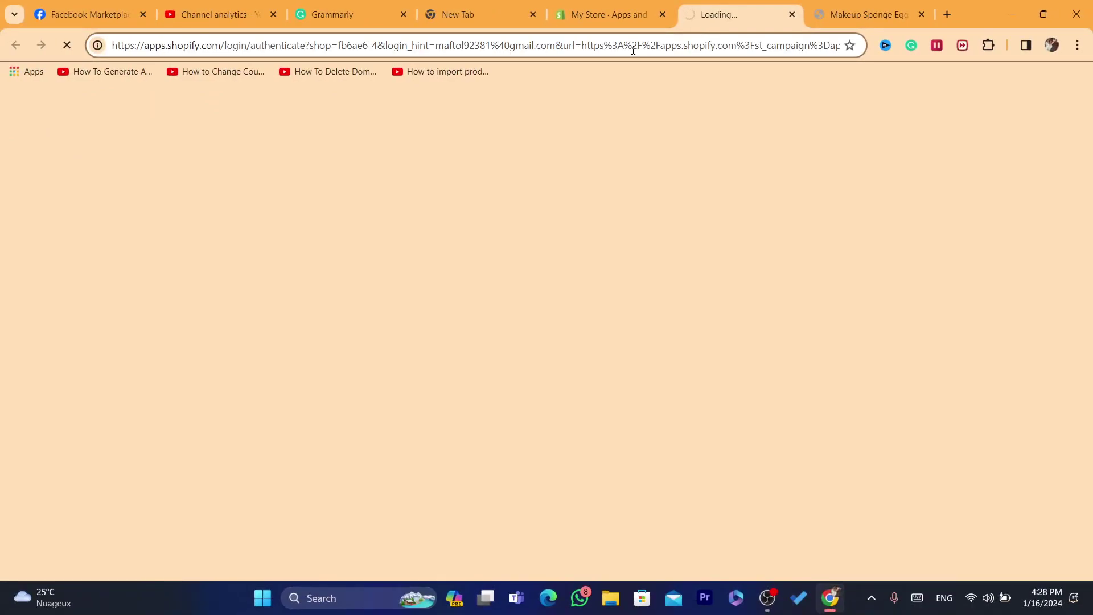
pyautogui.moveTo(633, 50); pyautogui.dragTo(633, 53)
pyautogui.doubleClick(633, 51)
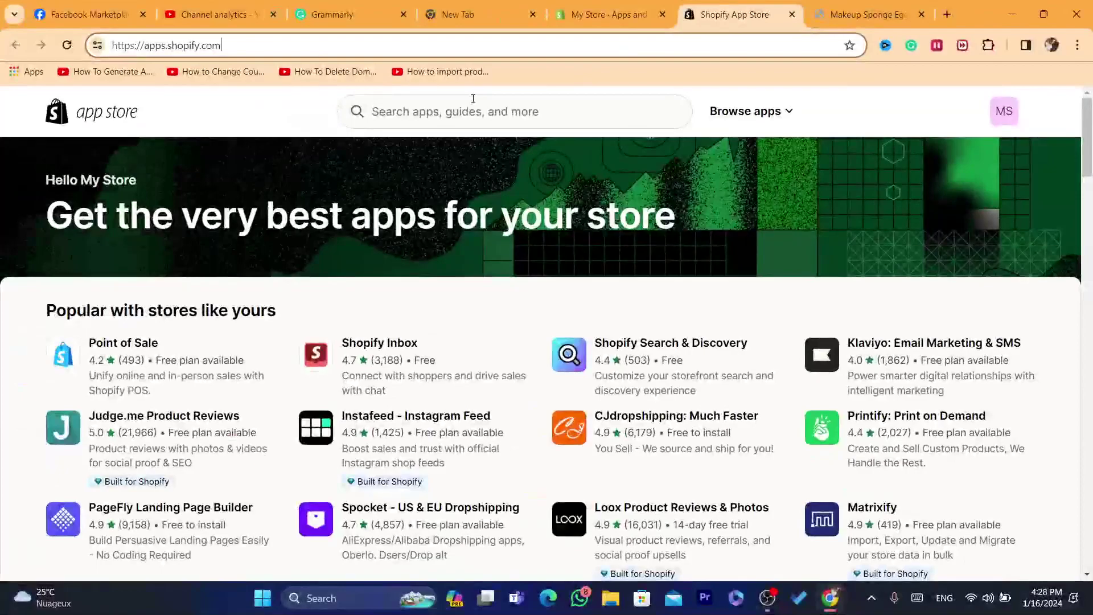
# Search the App Store for 'robo' and open the Robo Product Importer listing ($6/month).
pyautogui.click(473, 99)
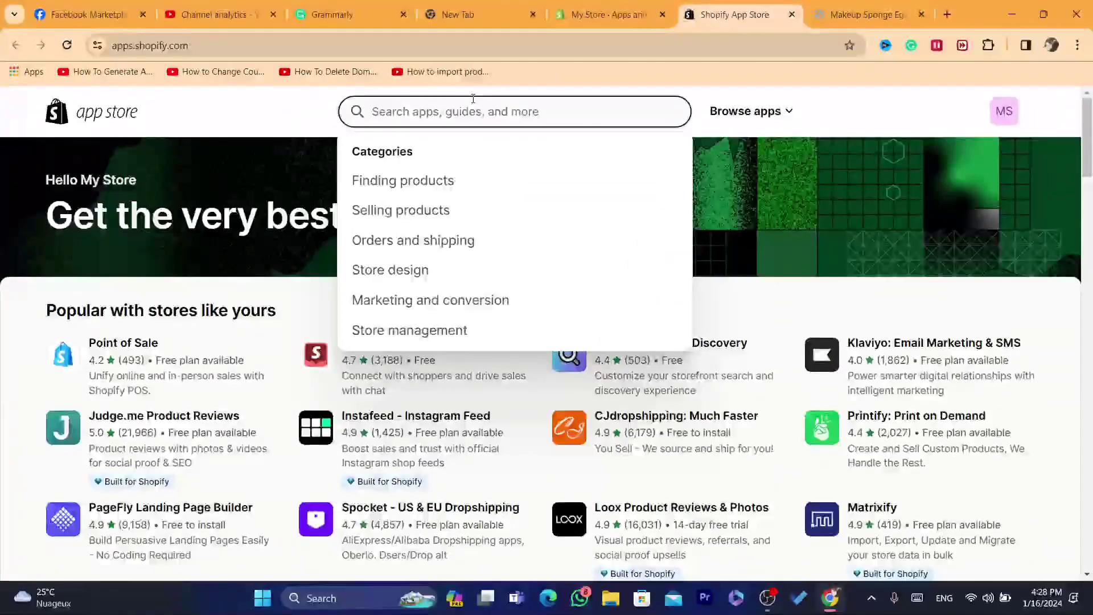
pyautogui.write('robo')
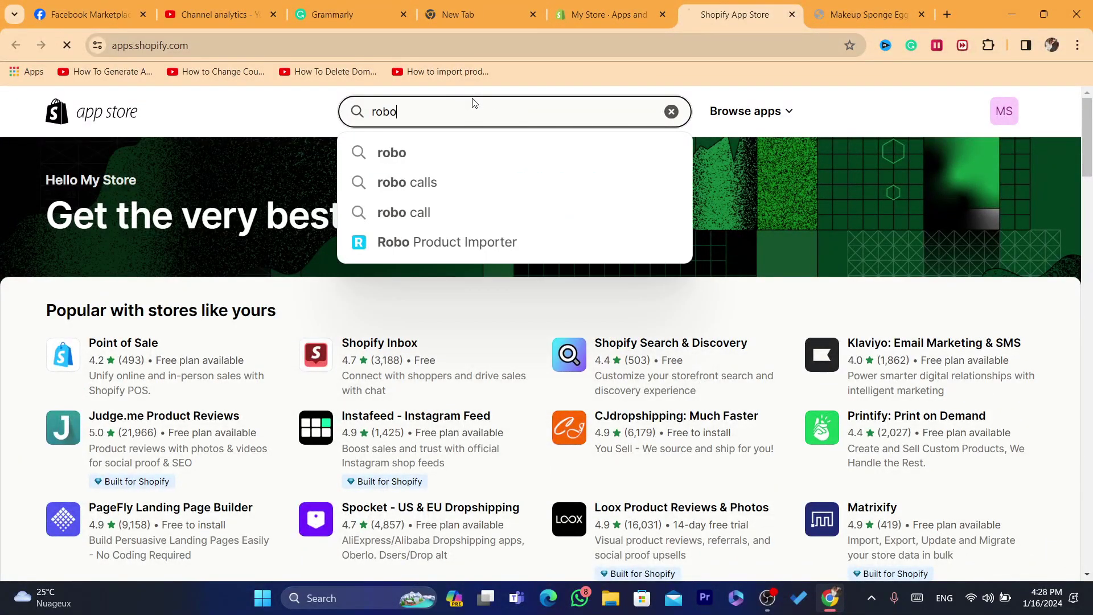
pyautogui.press('Return')
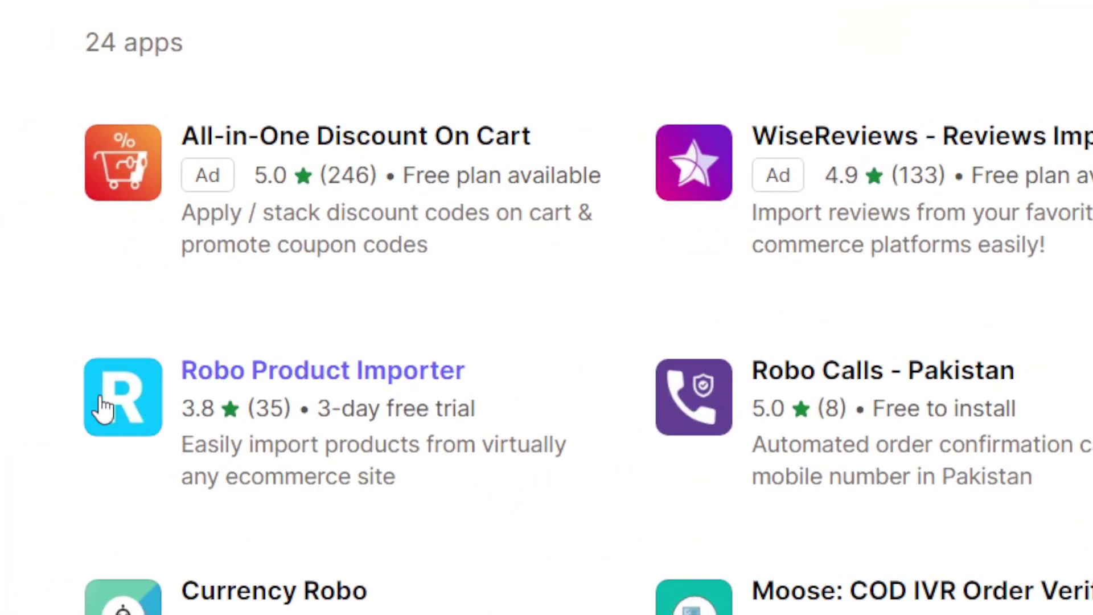
pyautogui.click(656, 360)
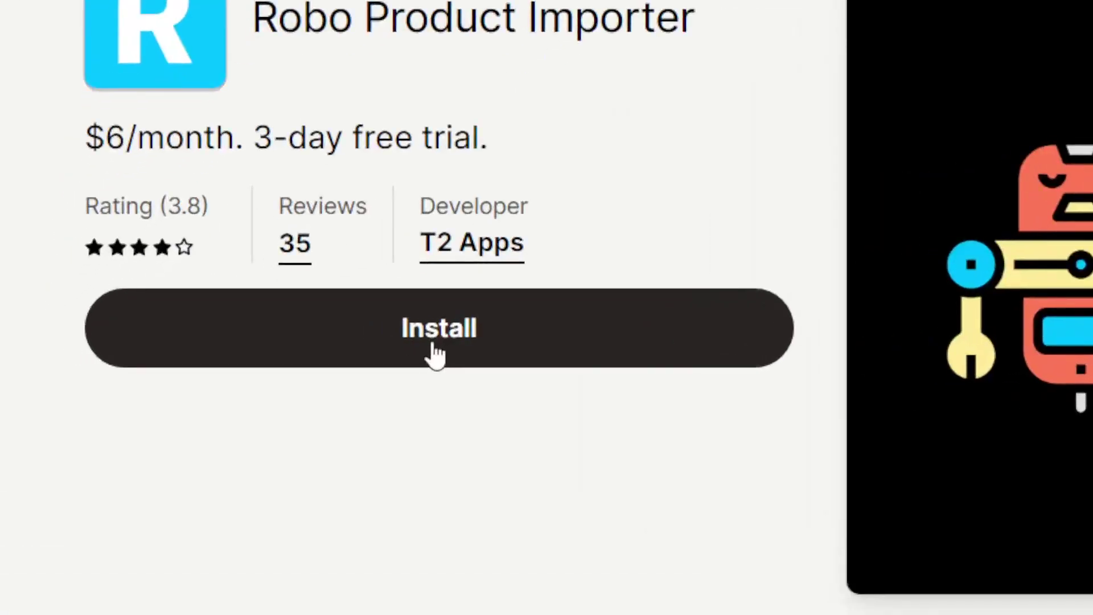
# Install Robo Product Importer, approve its access, and open its Chrome Web Store extension page.
pyautogui.click(198, 348)
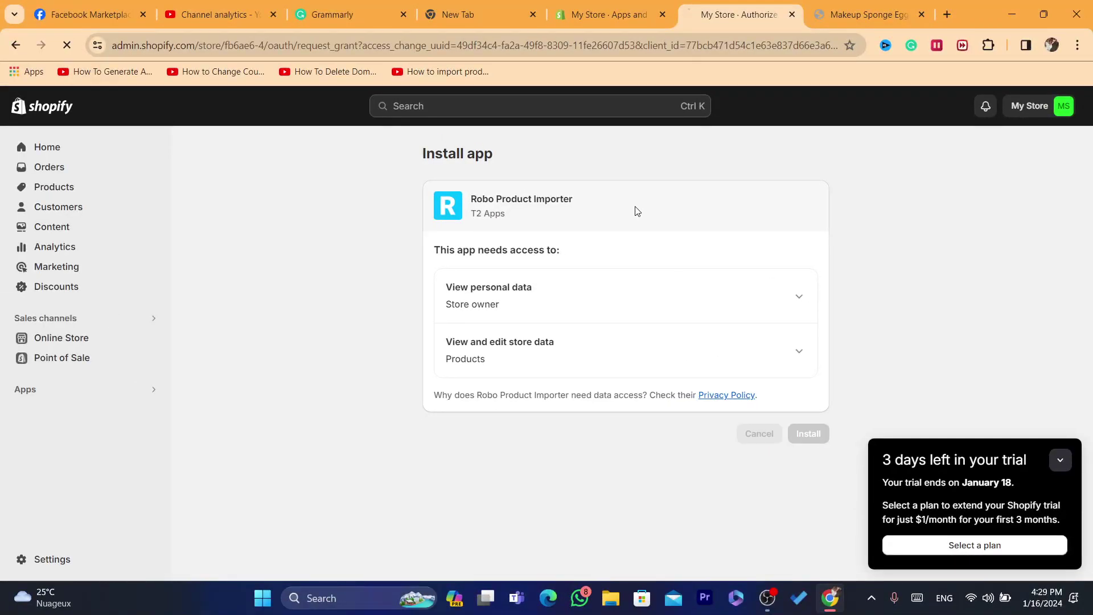
pyautogui.click(688, 46)
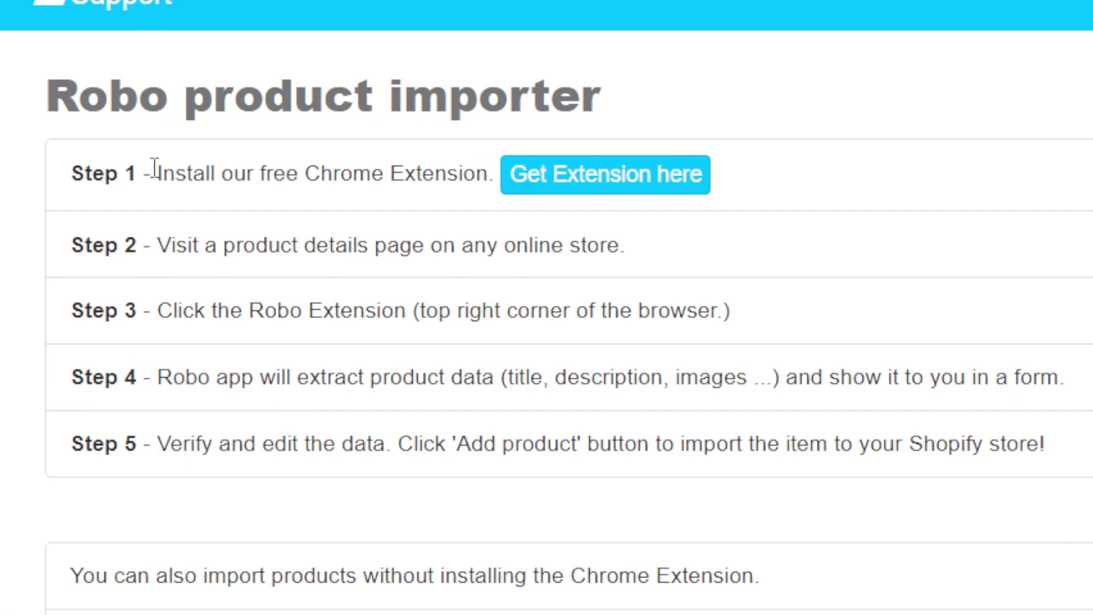
pyautogui.moveTo(154, 170); pyautogui.dragTo(493, 168)
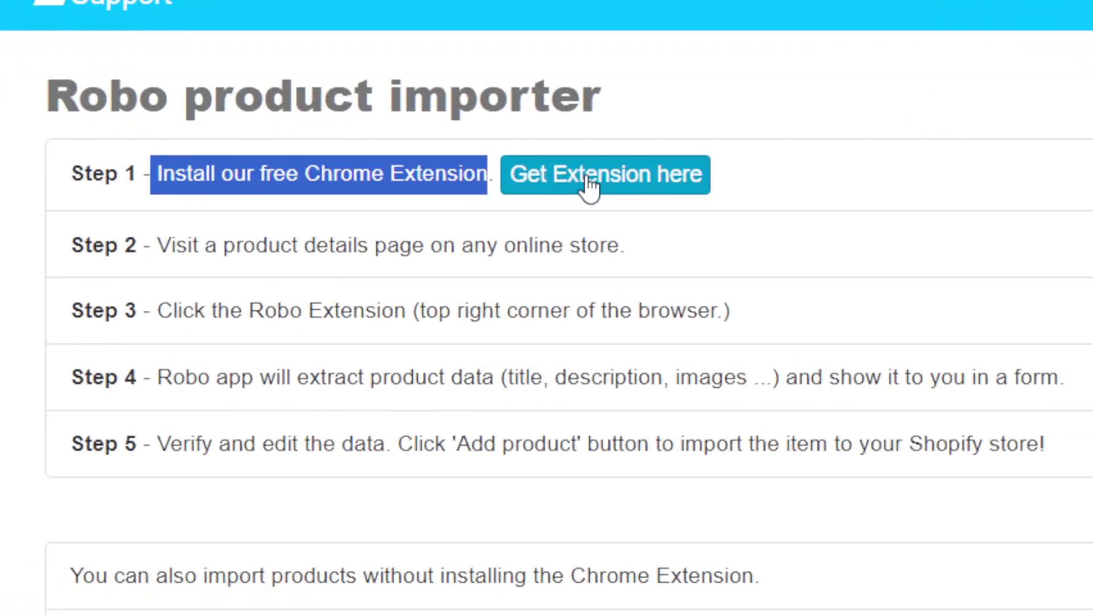
pyautogui.click(589, 185)
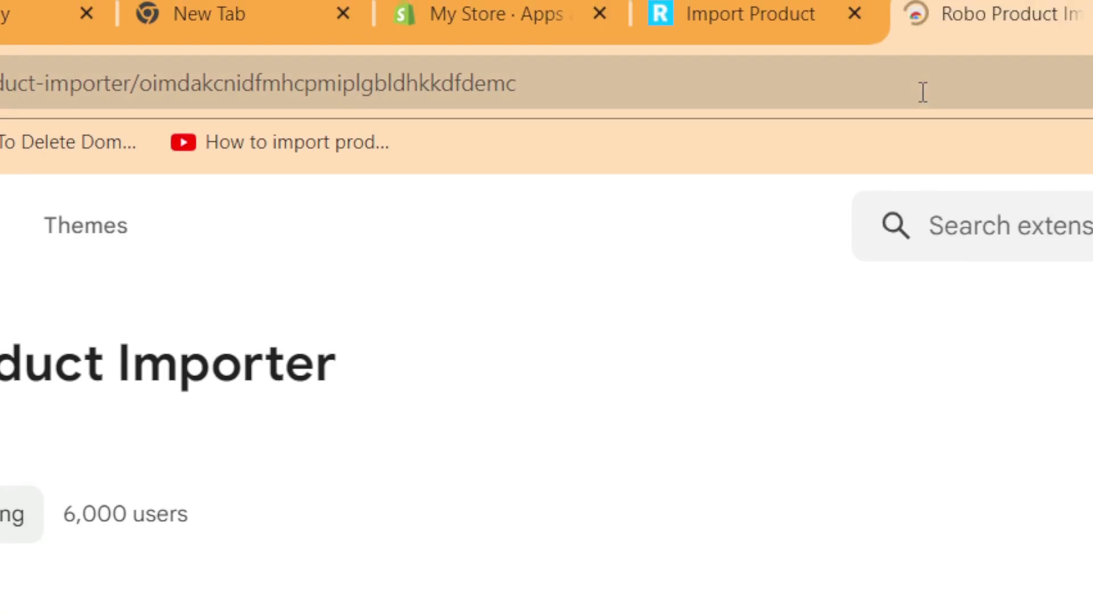
pyautogui.click(923, 92)
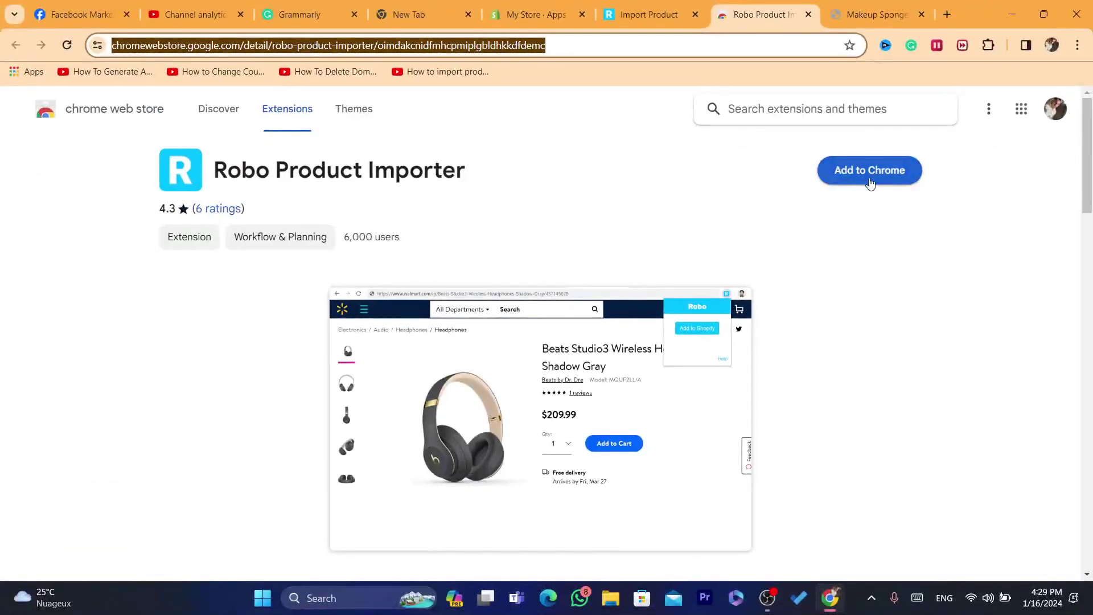
# Add the Robo Product Importer extension to Chrome and pin it to the toolbar.
pyautogui.click(869, 182)
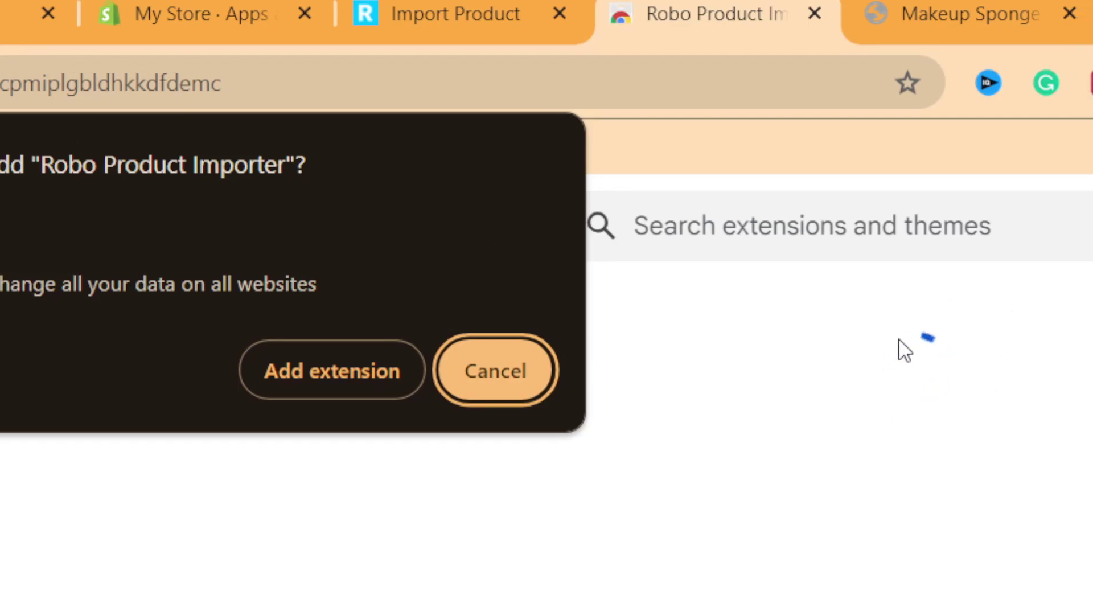
pyautogui.click(323, 376)
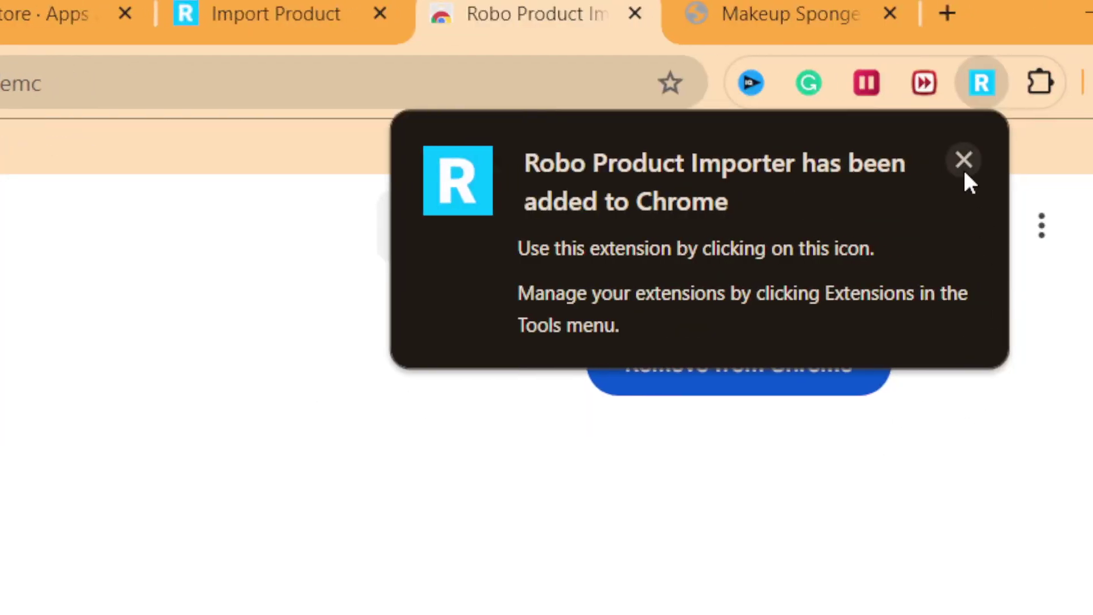
pyautogui.click(1039, 88)
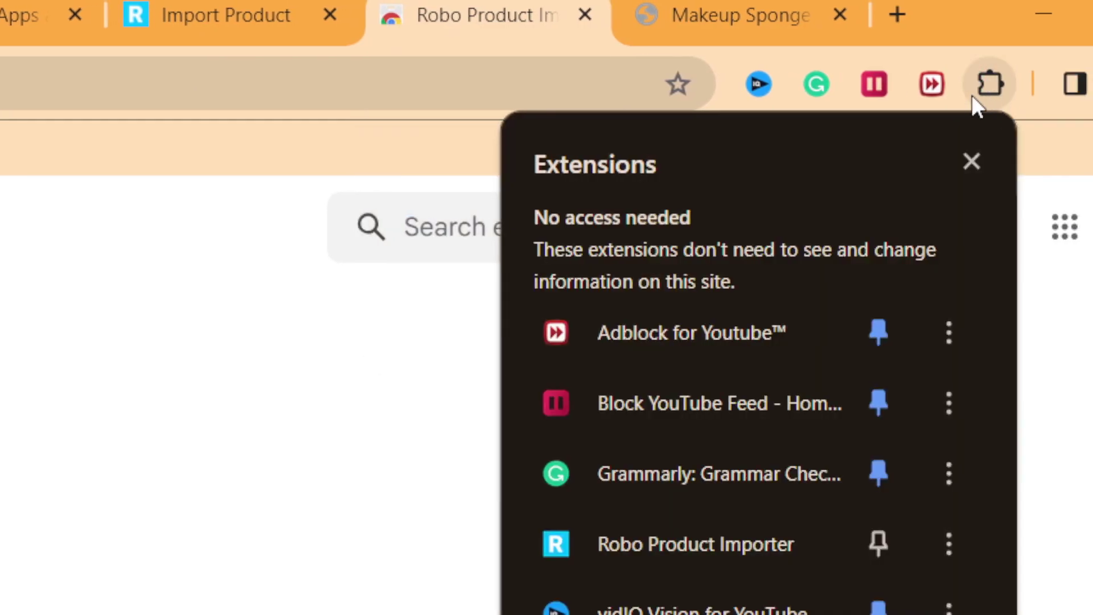
pyautogui.click(971, 95)
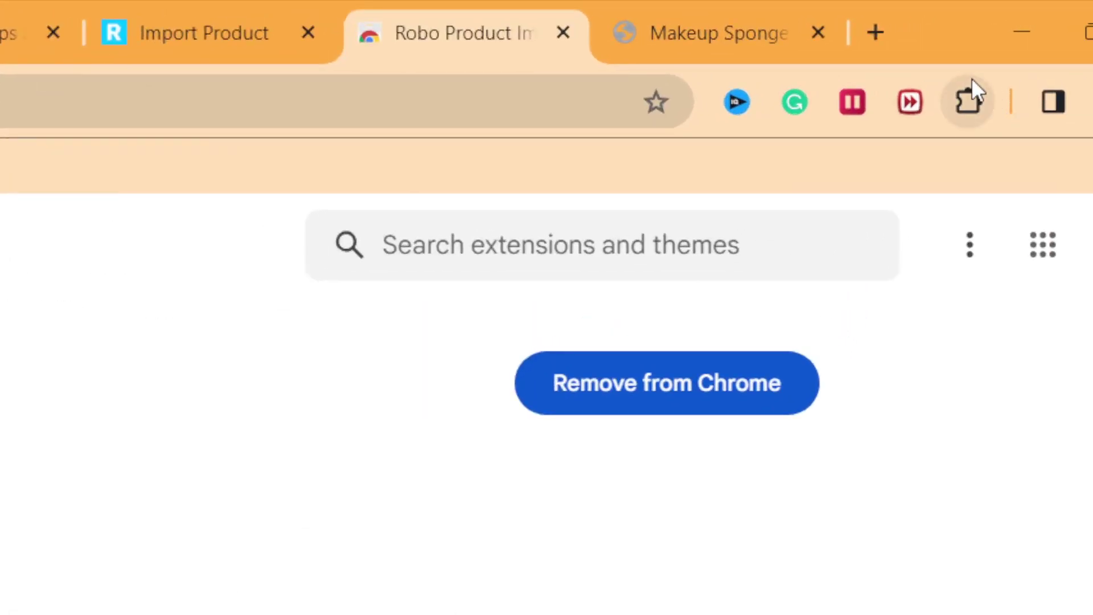
pyautogui.click(989, 45)
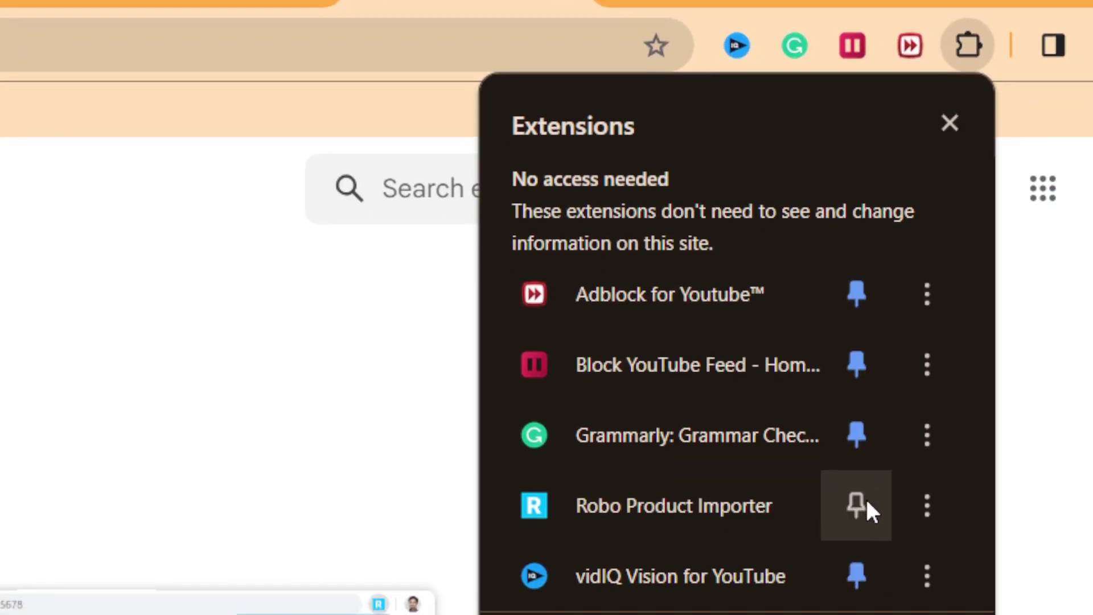
pyautogui.click(858, 503)
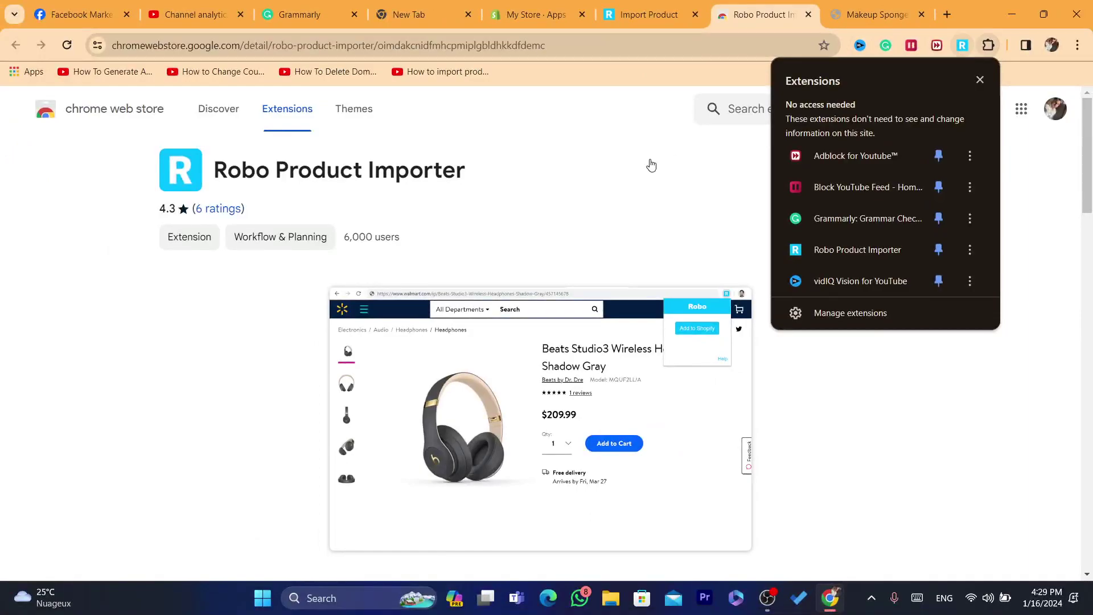
pyautogui.click(651, 165)
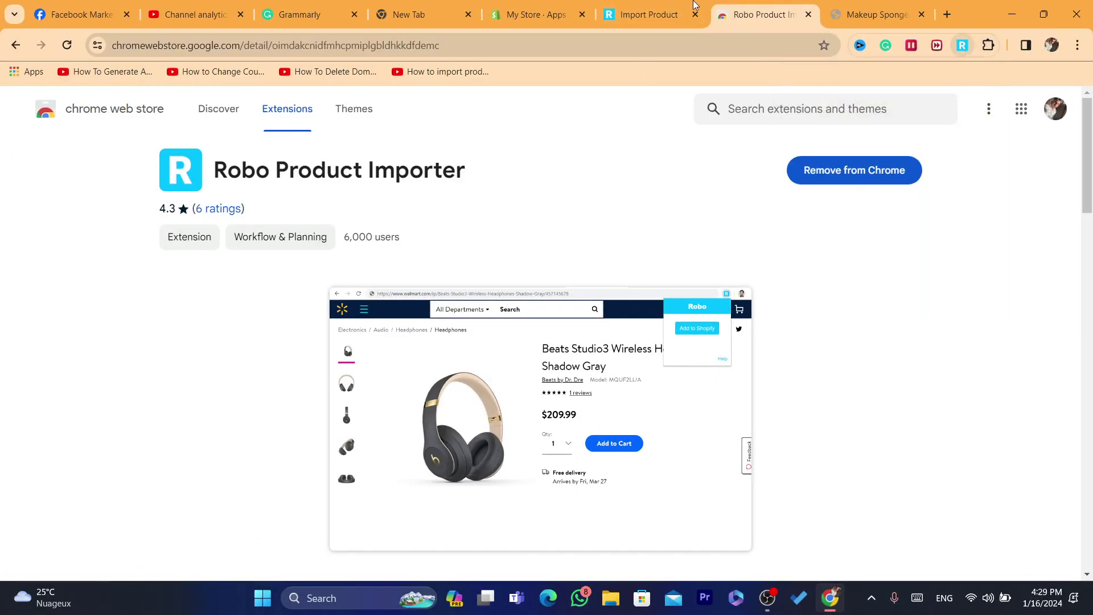
# On the Makeup Sponge Egg preview tab, use the Robo extension's Add to Shopify.
pyautogui.click(648, 14)
pyautogui.click(873, 14)
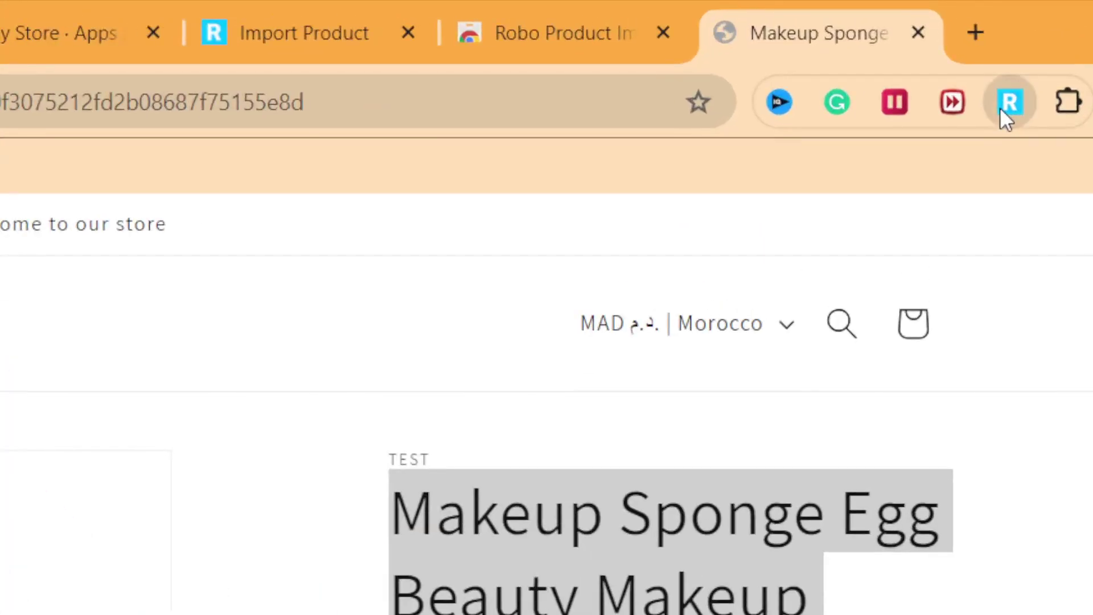
pyautogui.click(960, 47)
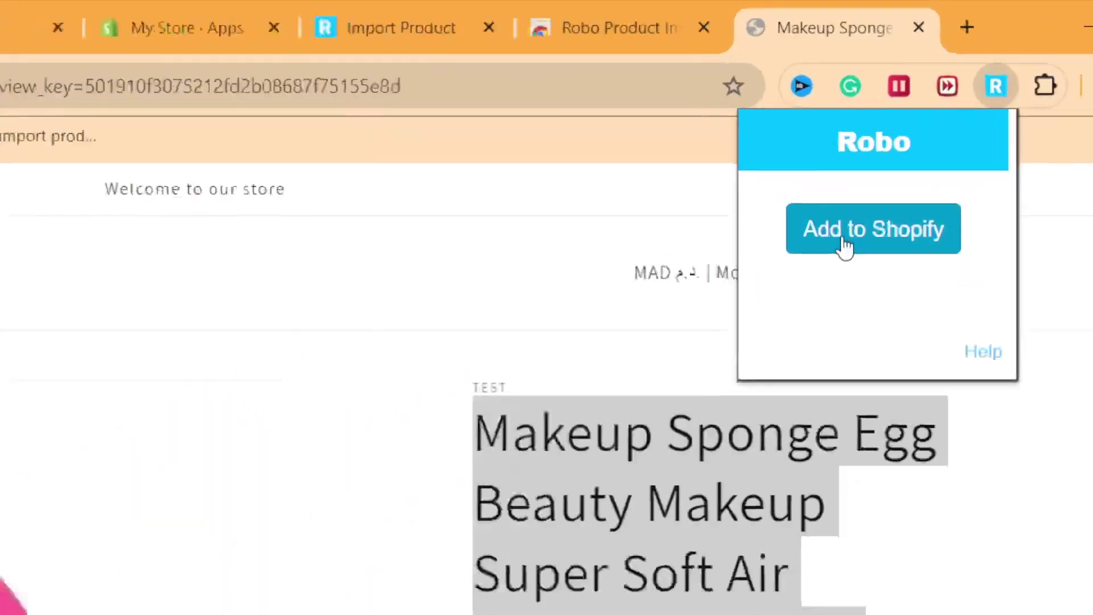
pyautogui.click(866, 177)
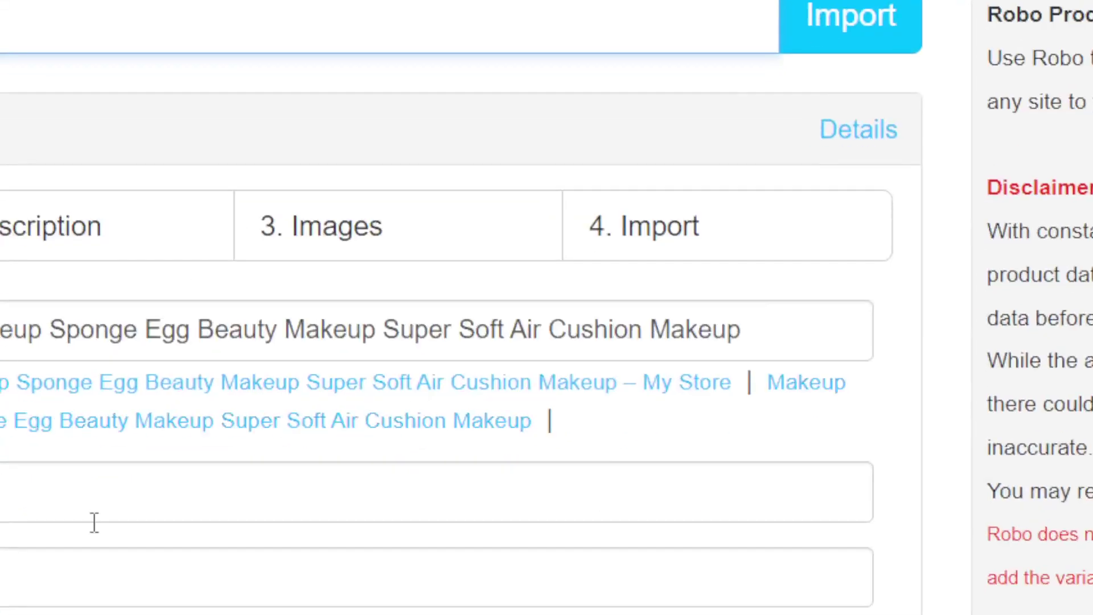
# Review the product's Description and Images tabs, then move to the Import step.
pyautogui.scroll(-1, 1091, 246)
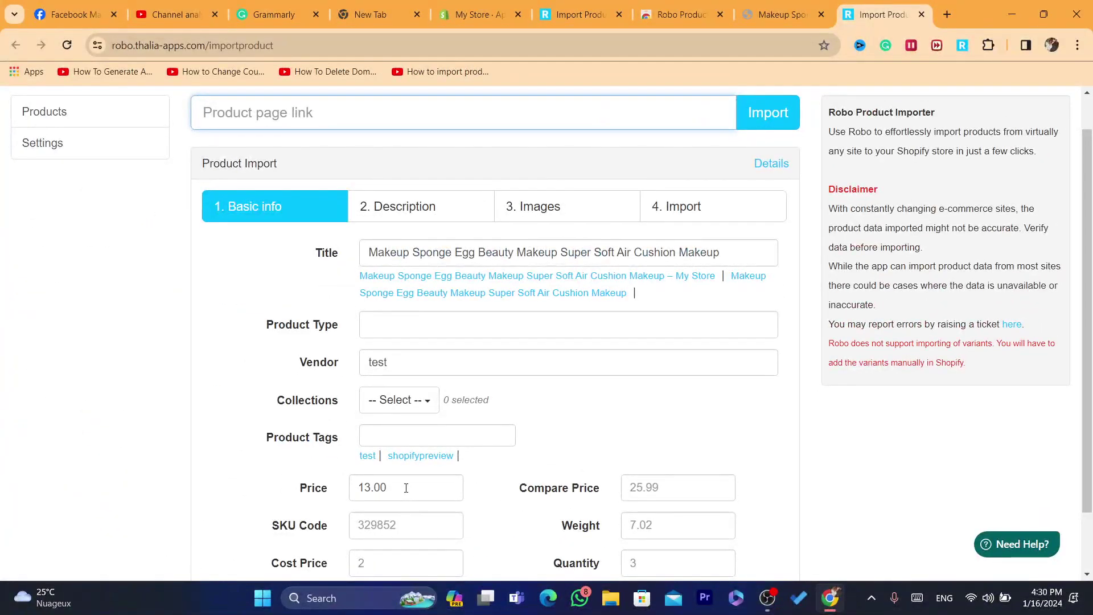
pyautogui.click(431, 206)
pyautogui.click(513, 207)
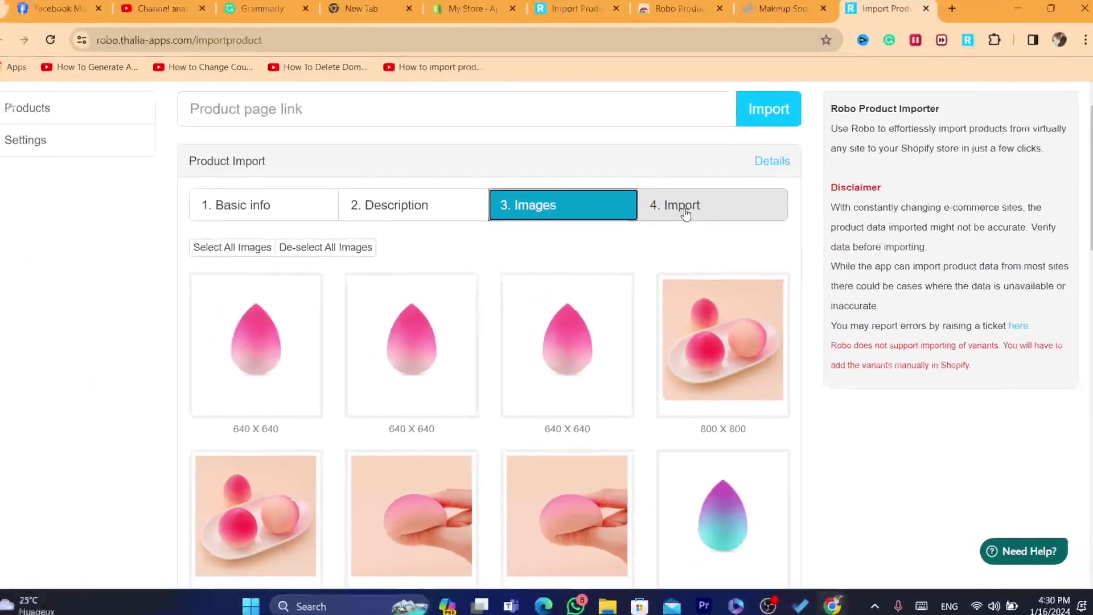
pyautogui.click(626, 133)
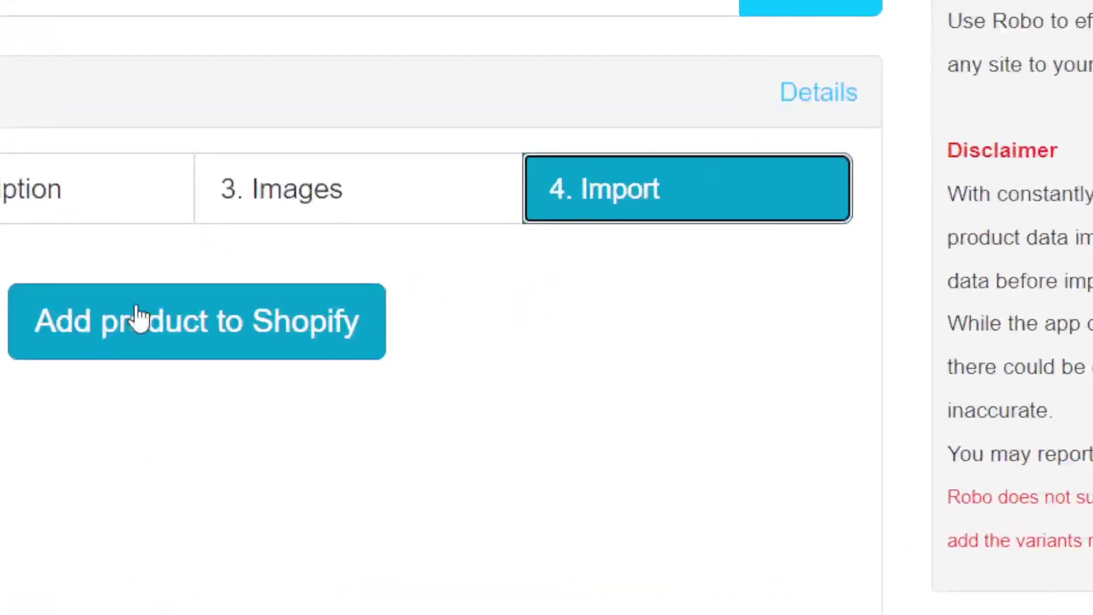
# Add Makeup Sponge Egg to Shopify and confirm 'Product imported successfully!'.
pyautogui.click(125, 316)
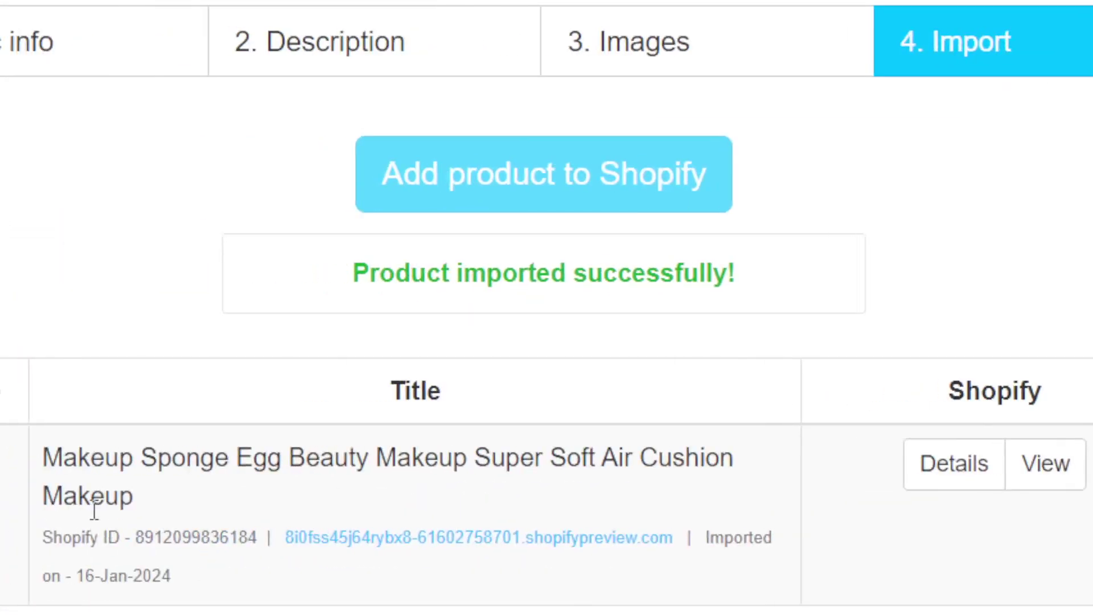
pyautogui.moveTo(314, 285); pyautogui.dragTo(770, 283)
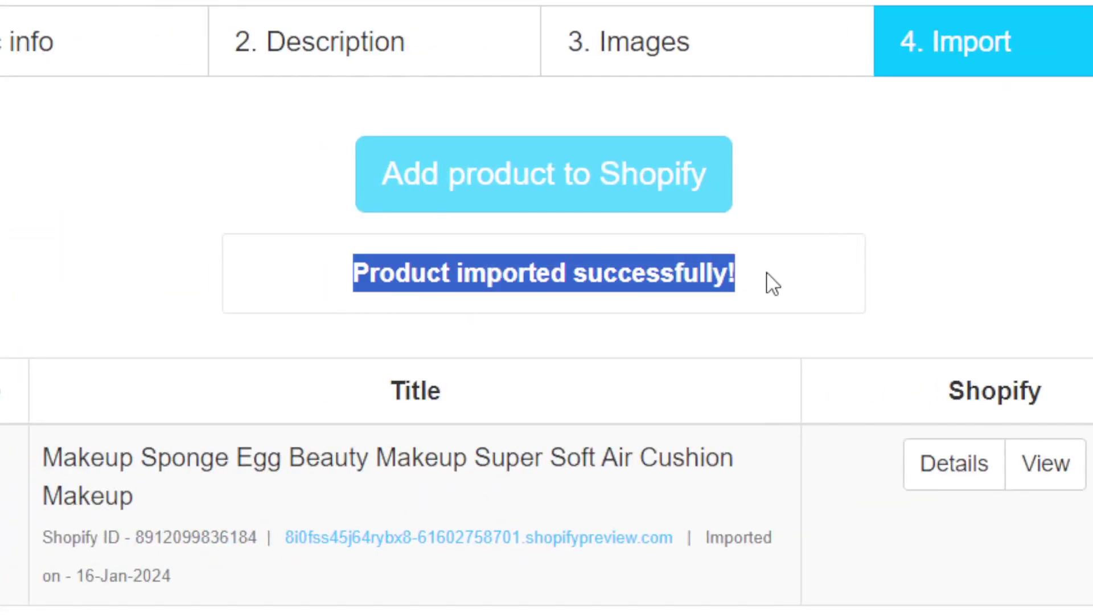
pyautogui.click(772, 283)
pyautogui.moveTo(250, 279); pyautogui.dragTo(810, 310)
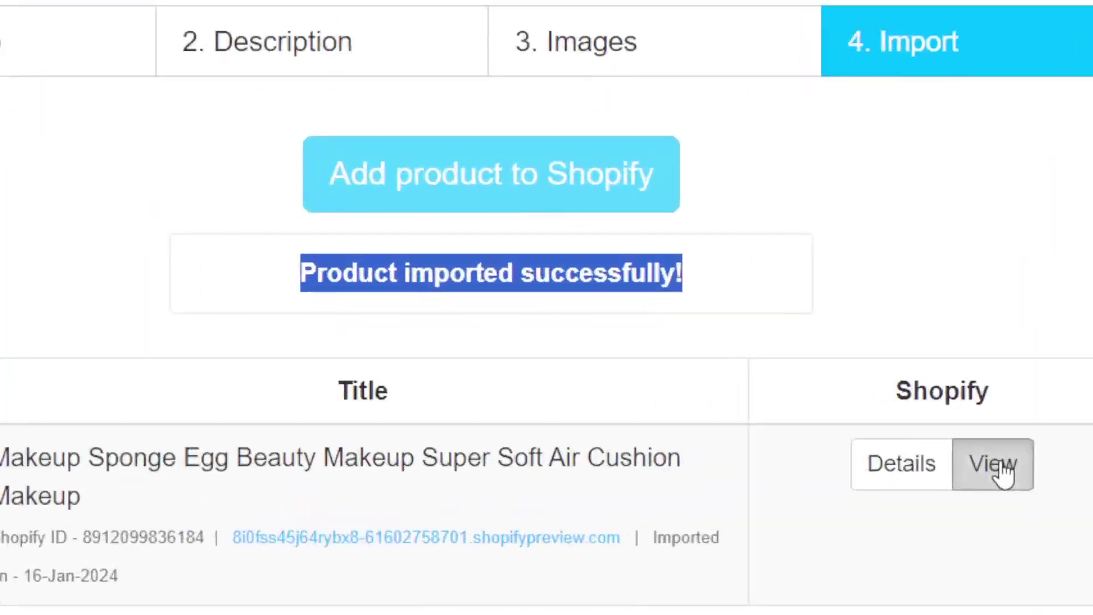
# View the imported Makeup Sponge product's preview from the Robo import page.
pyautogui.click(718, 423)
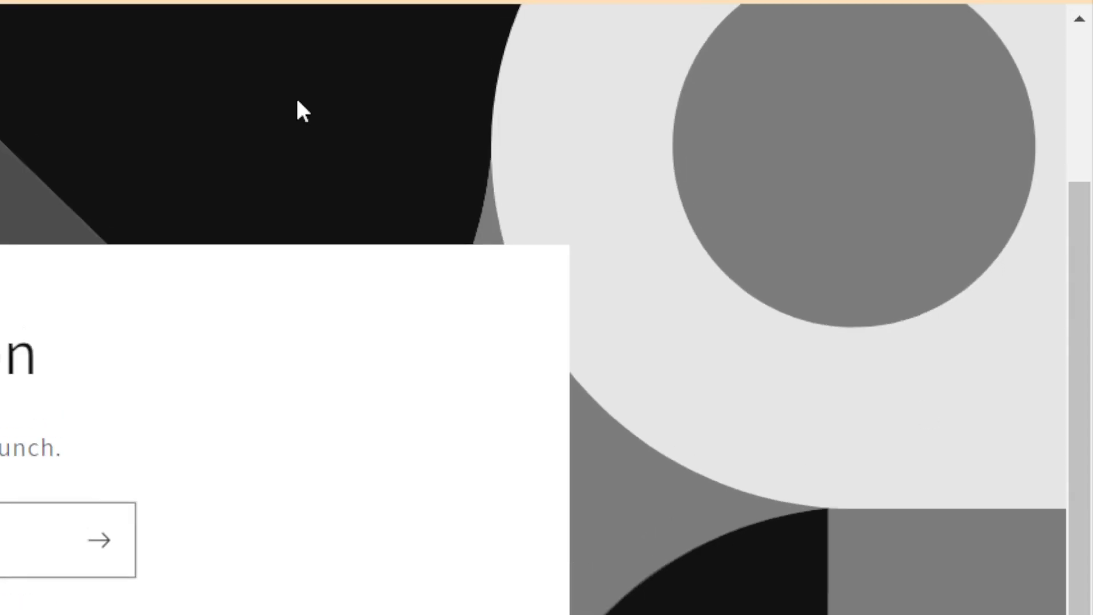
pyautogui.click(812, 6)
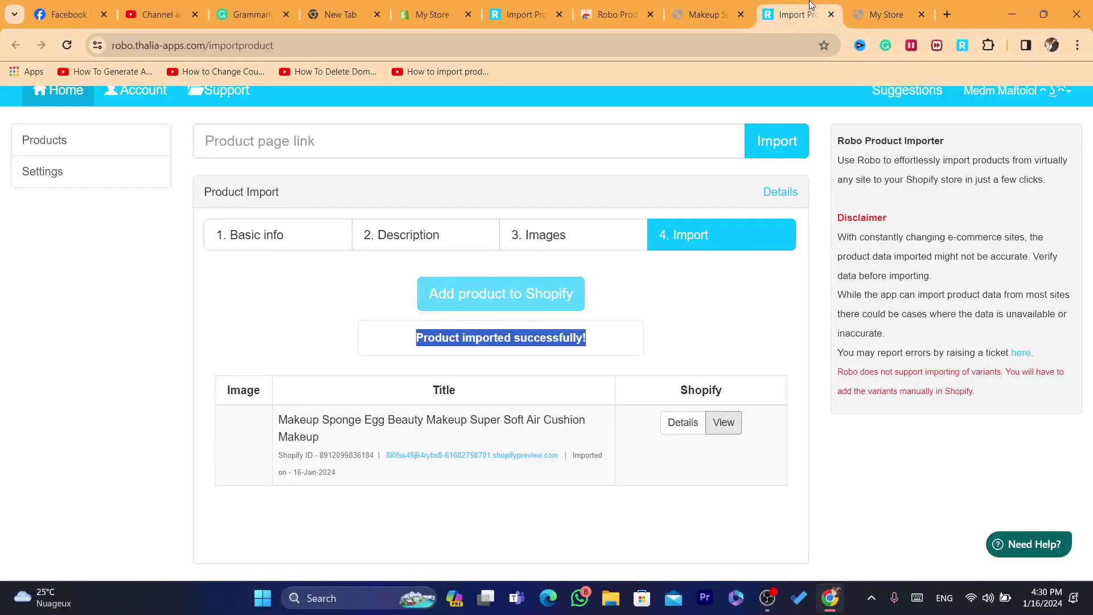
pyautogui.click(715, 11)
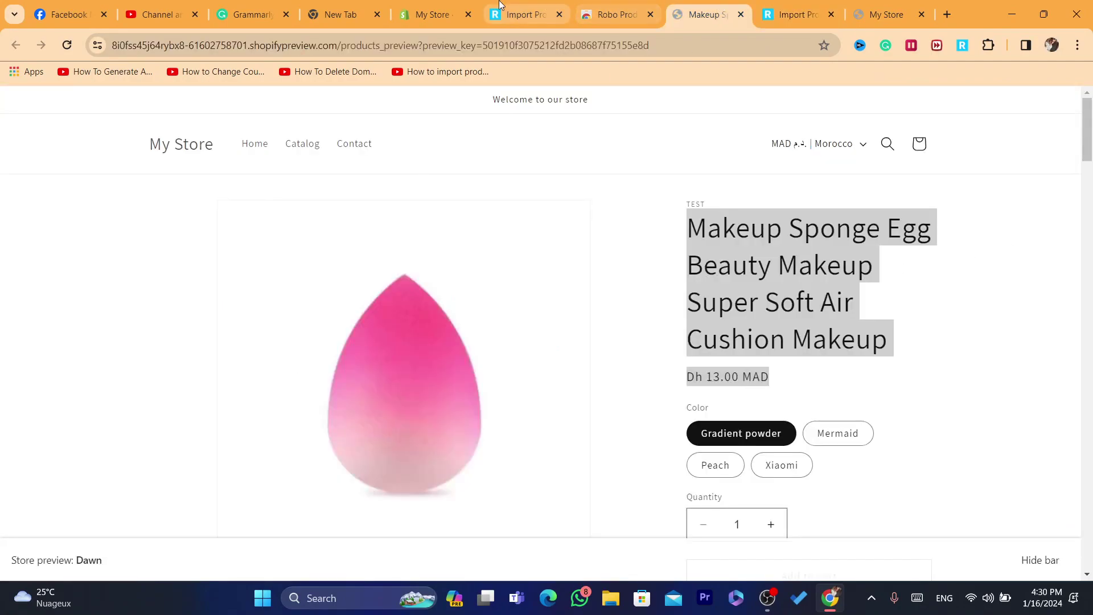
# In Shopify admin, switch to the other store from the account menu and go to Products.
pyautogui.click(433, 13)
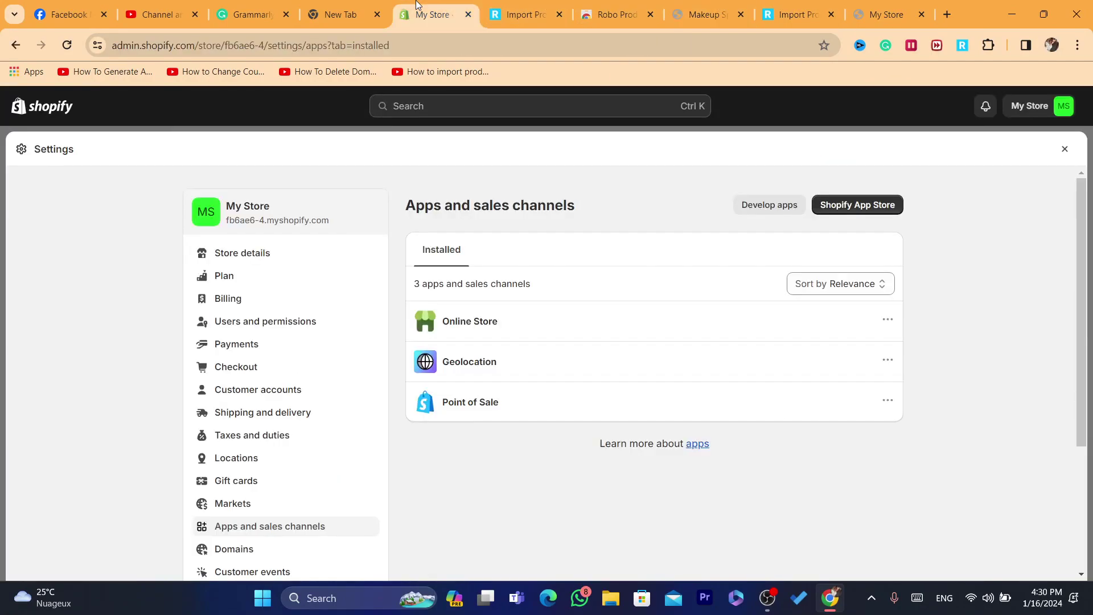
pyautogui.click(1042, 112)
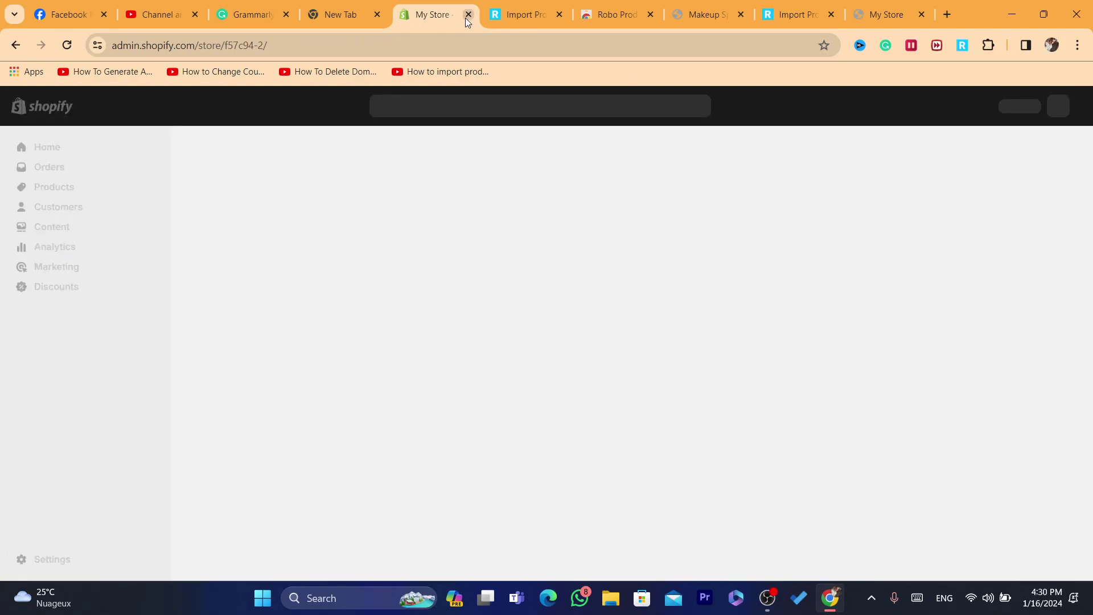
pyautogui.click(94, 313)
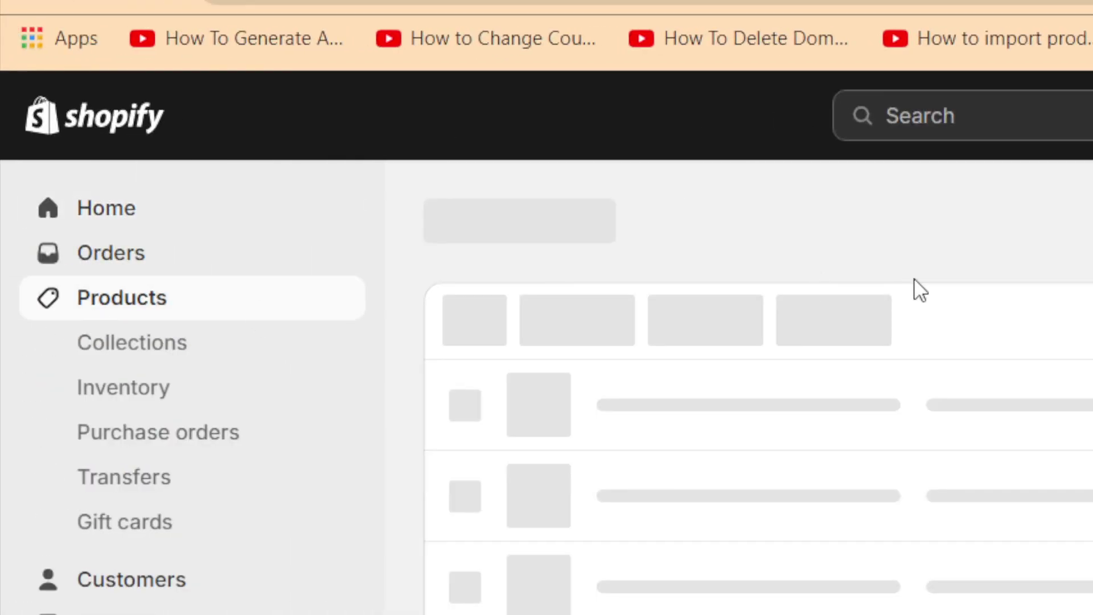